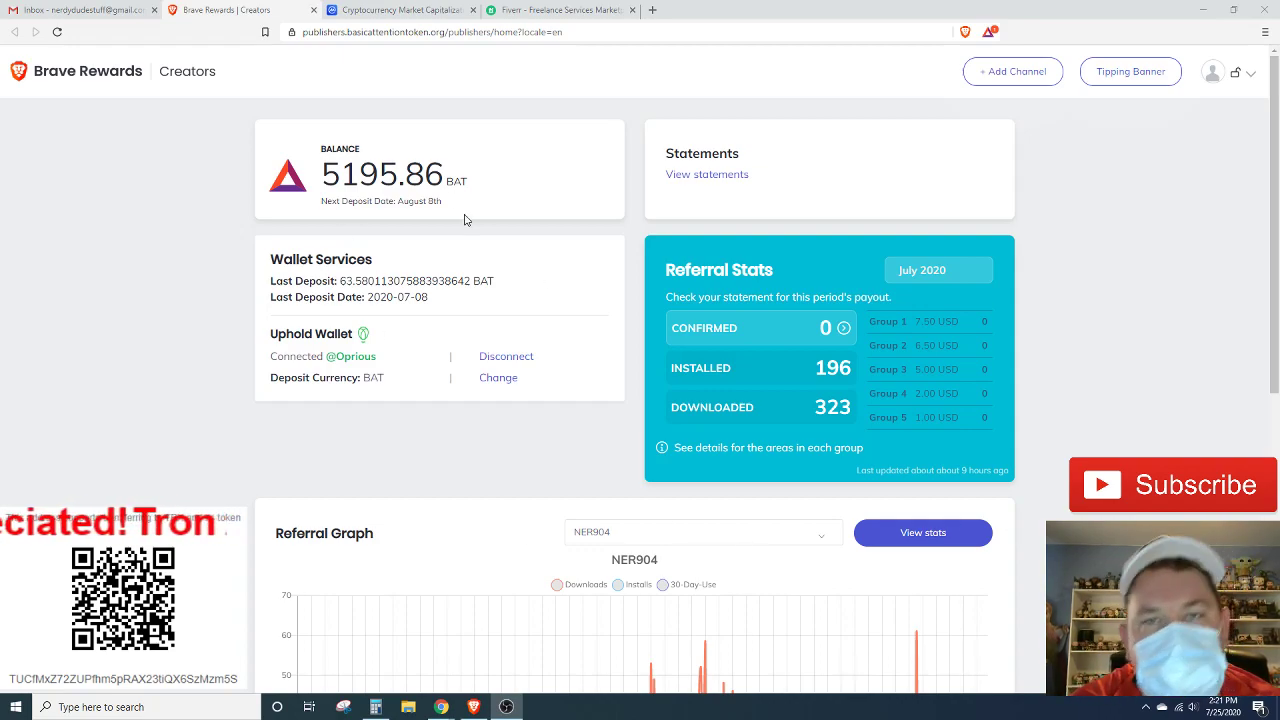
- Look up the Basic Attention Token price ($0.262307) on CoinMarketCap with Calculator holding 5195
left_click_drag(397, 201, 477, 225)
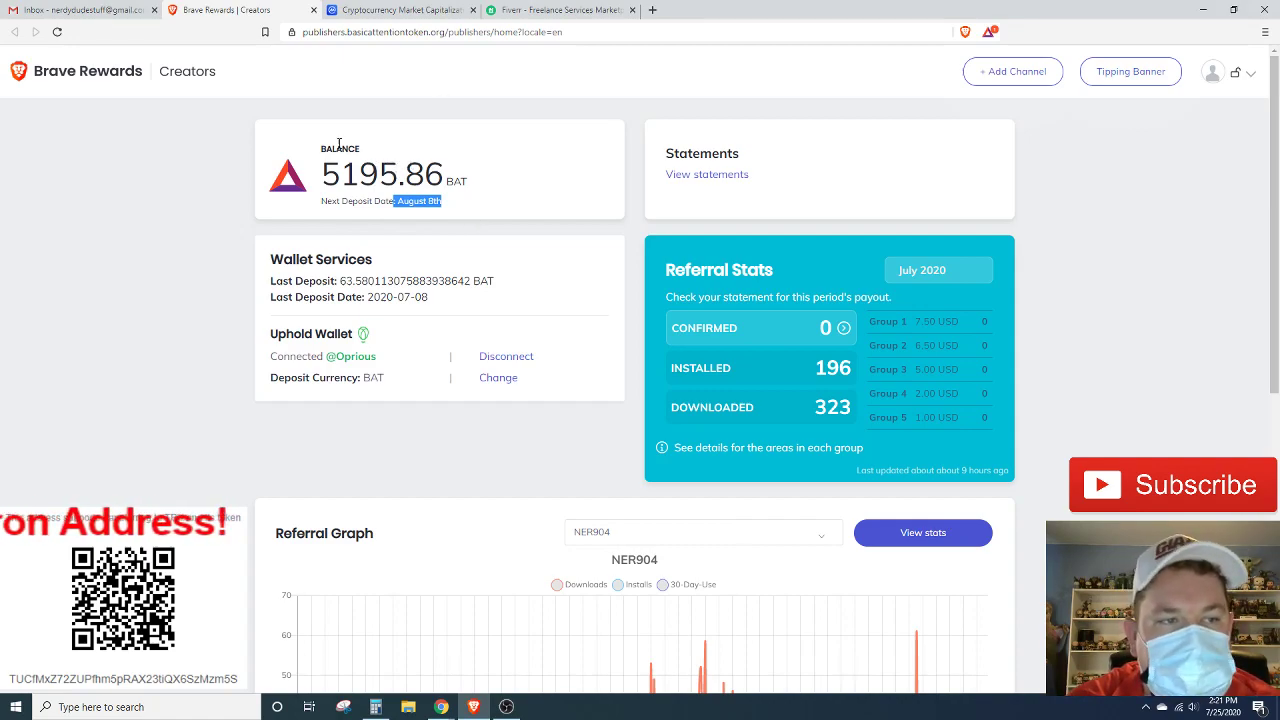
left_click(375, 707)
type("5,")
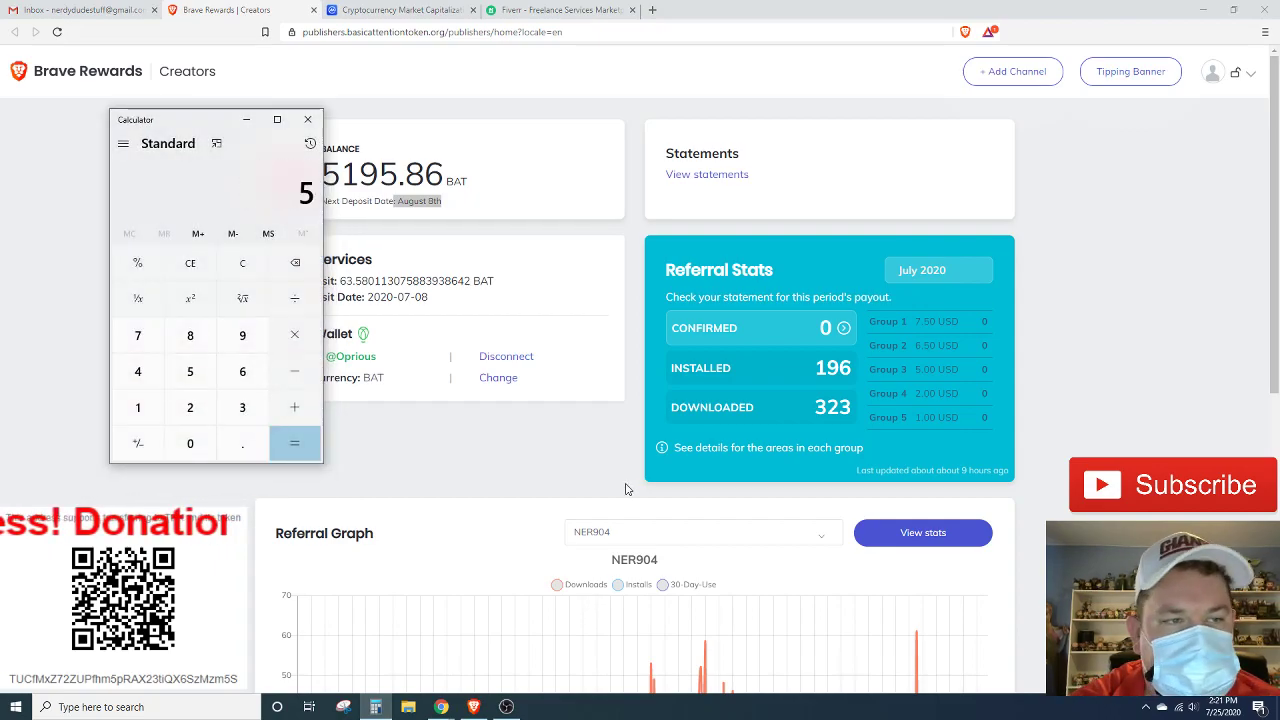
type("195")
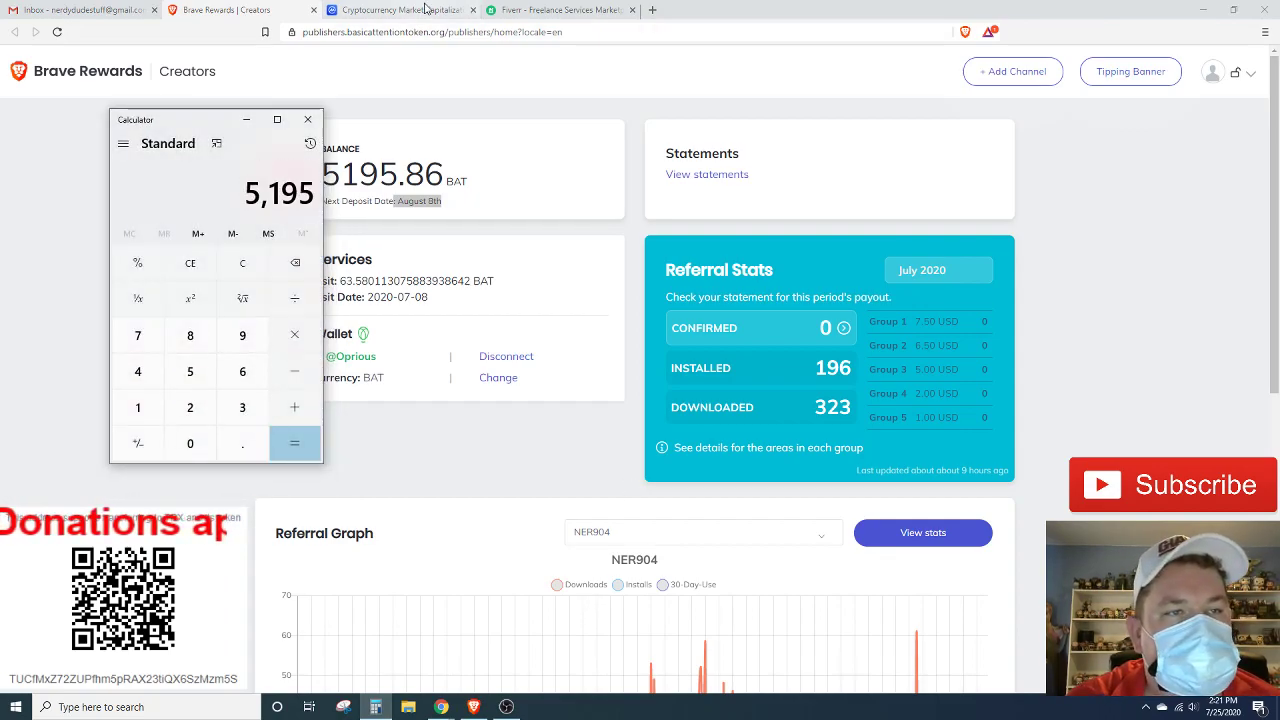
left_click(414, 10)
left_click(880, 122)
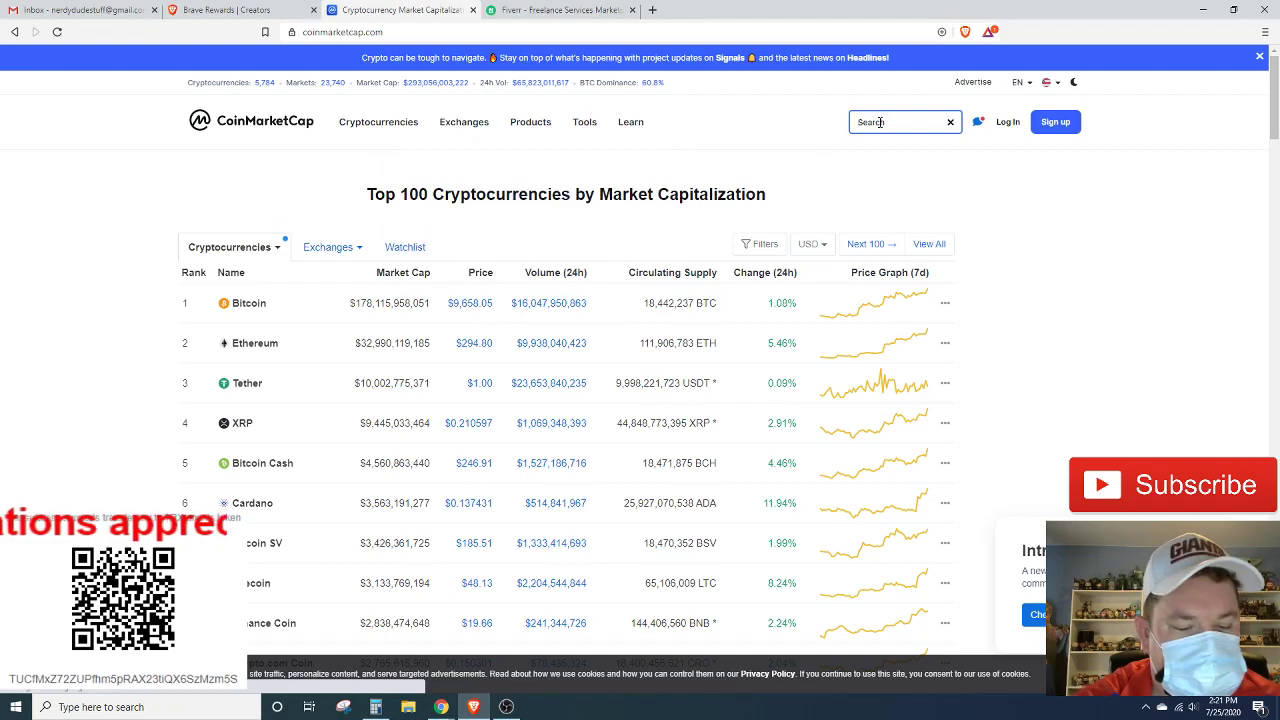
type("bat")
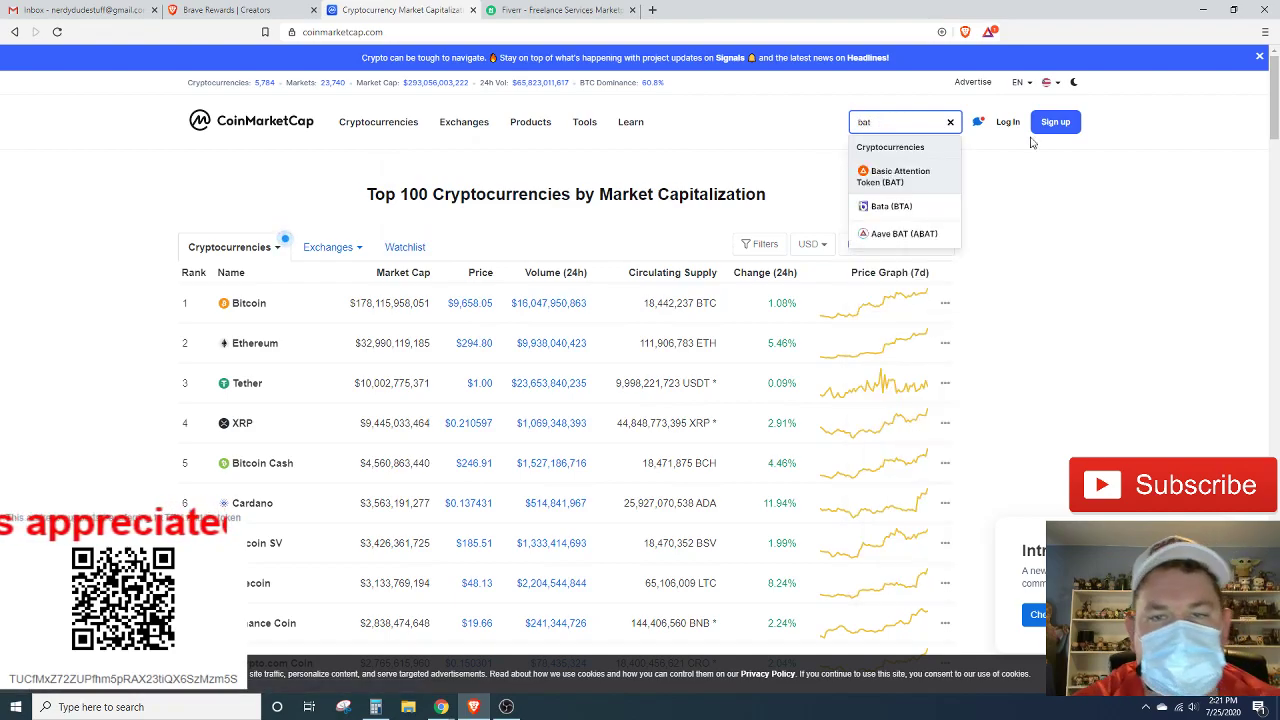
left_click(924, 184)
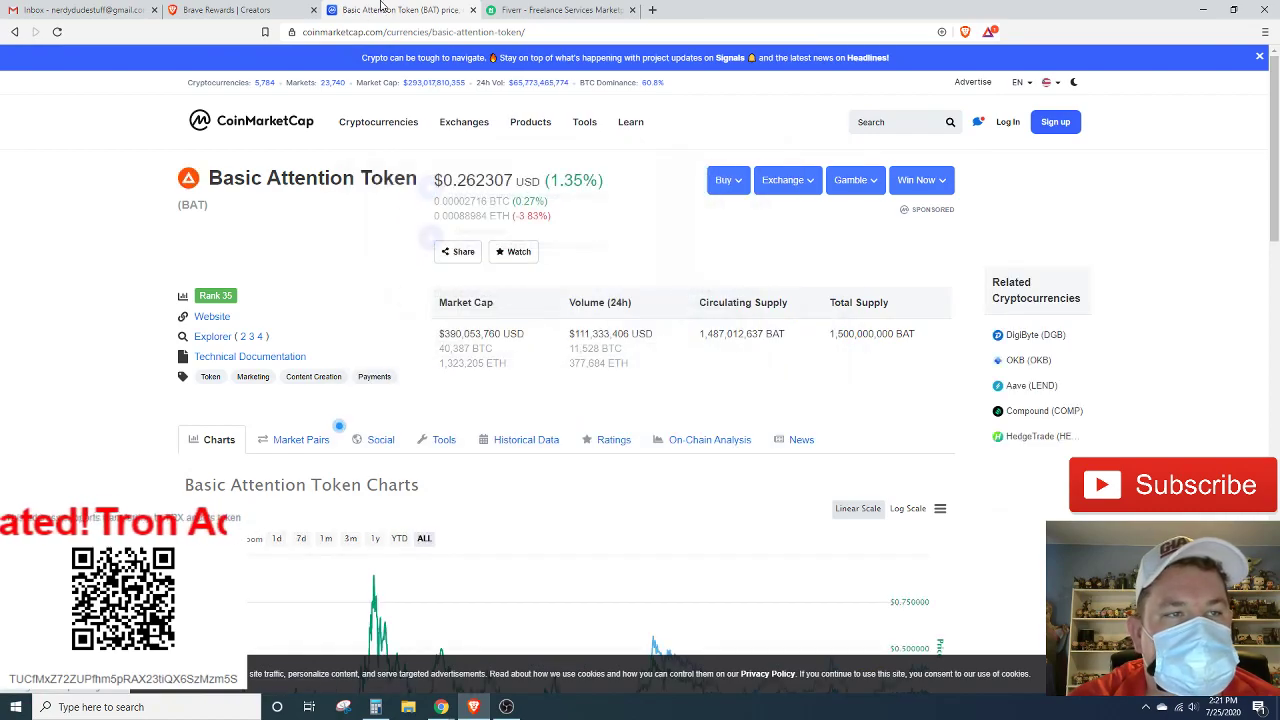
- Multiply 5195 by 0.262307 in Calculator to get 1,362.684865 USD, then hide it
left_click(377, 708)
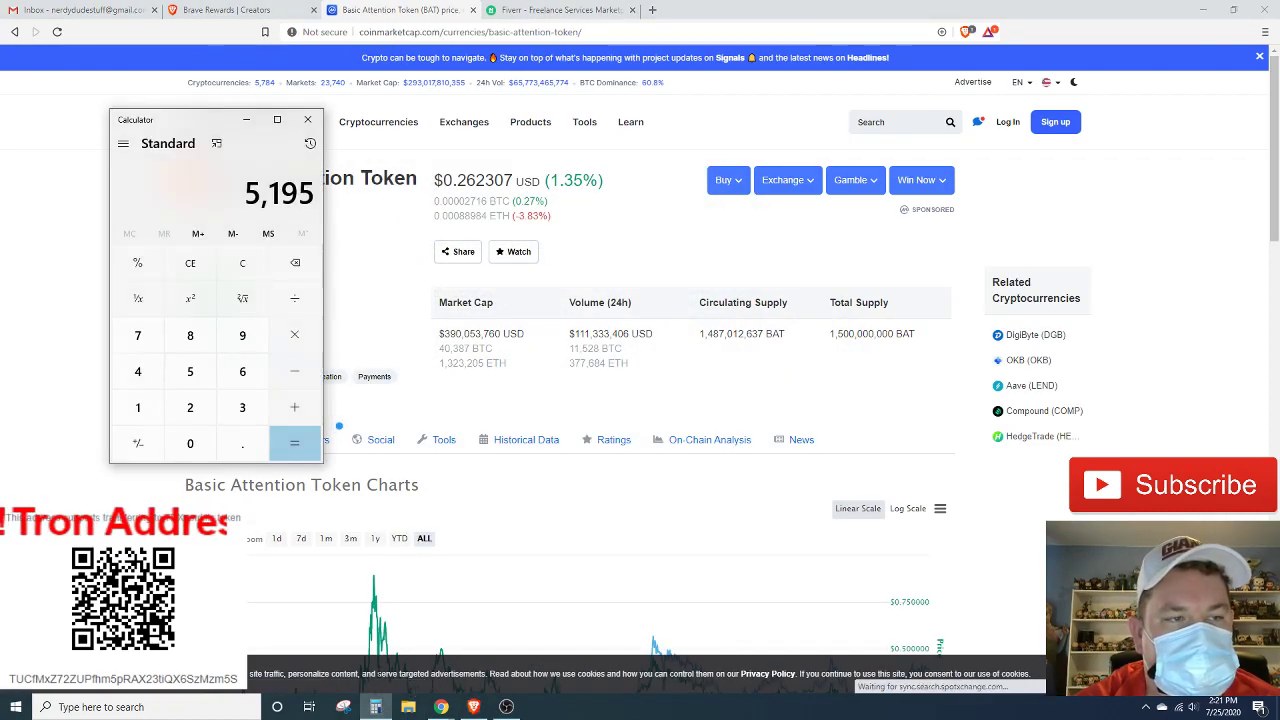
key("asterisk")
type("5195 ×")
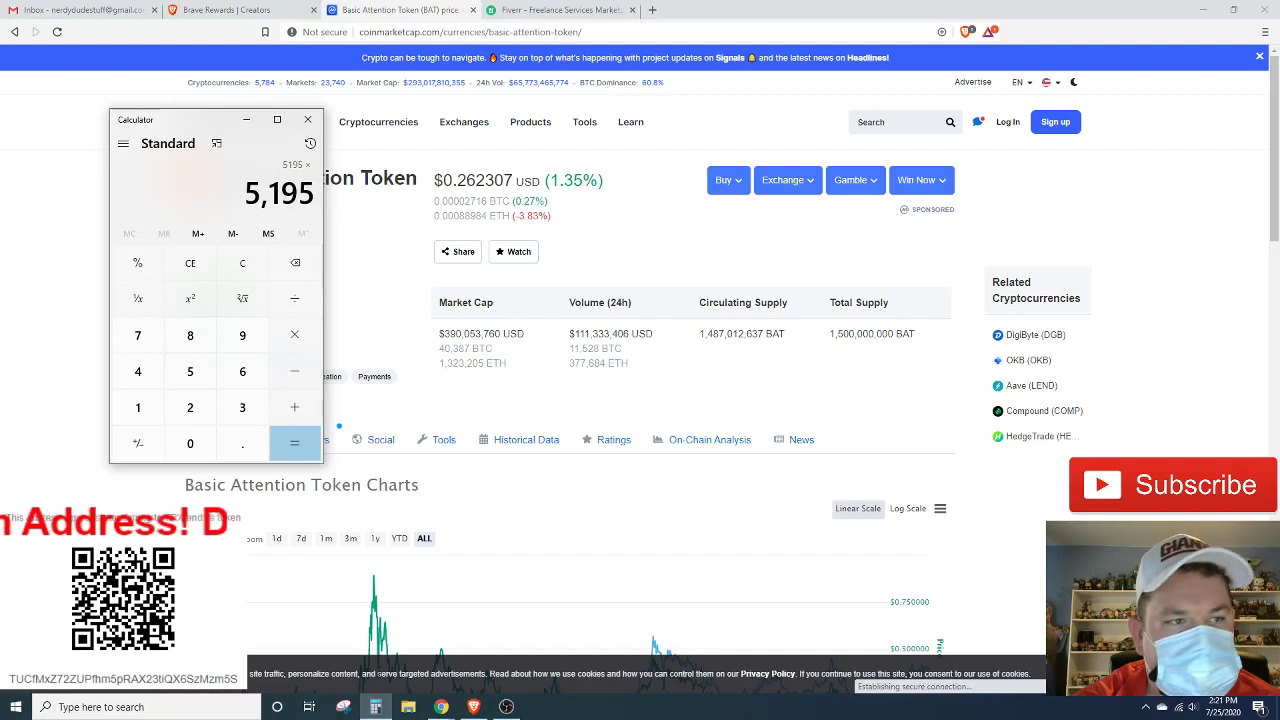
type(".262307")
key("Return")
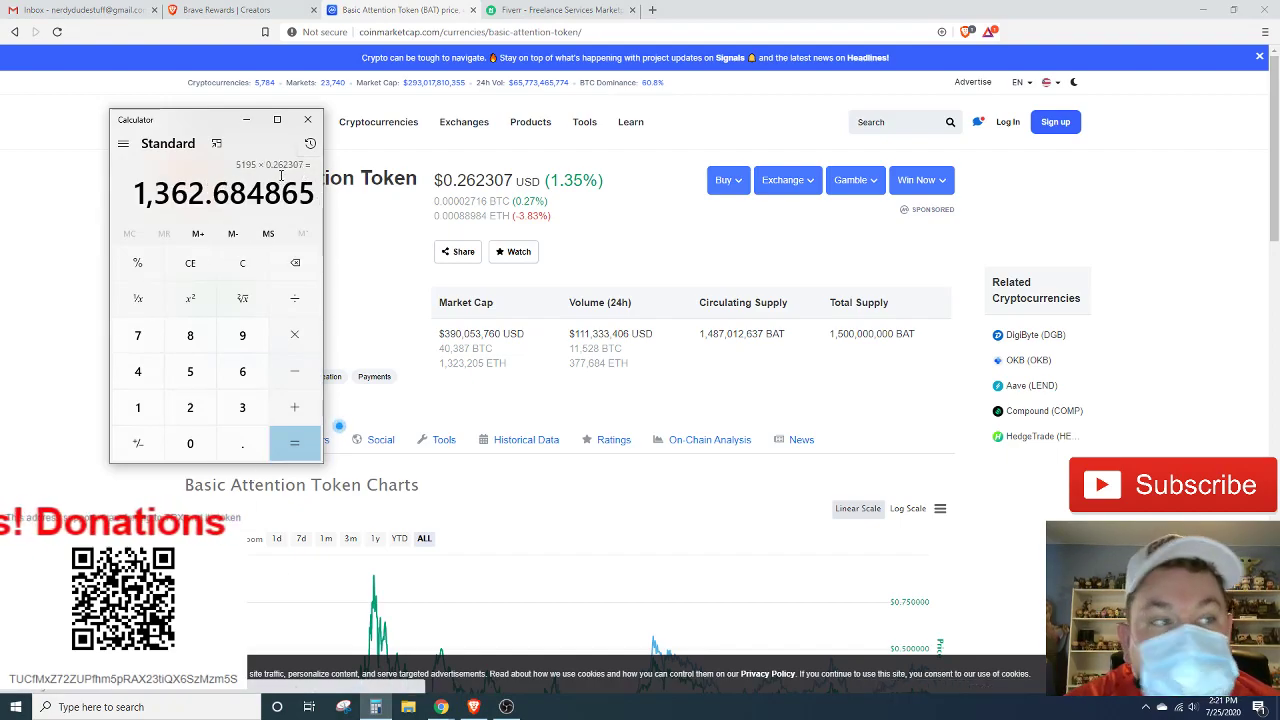
left_click(246, 119)
mouse_move(530, 122)
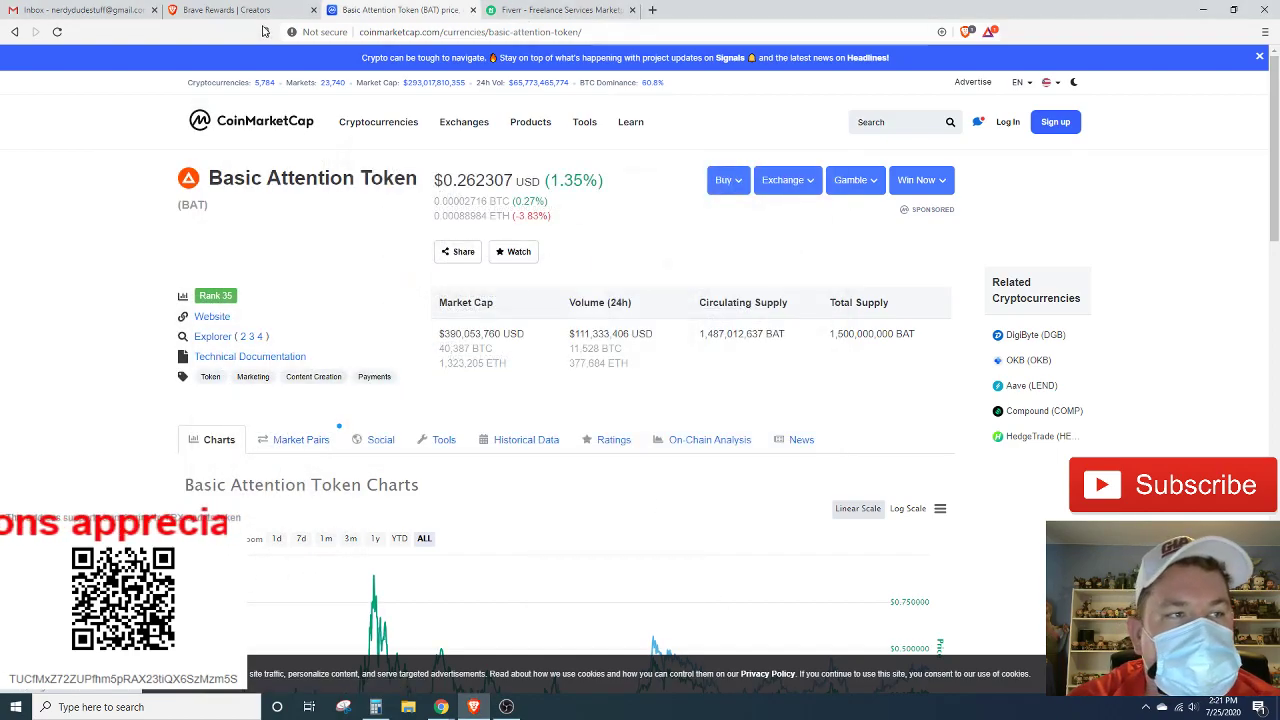
- Review the referral graph (2808 downloads, 1748 installs, 747 confirmed), then go to the Fiverr homepage
left_click(226, 10)
scroll(635, 362, "down", 2)
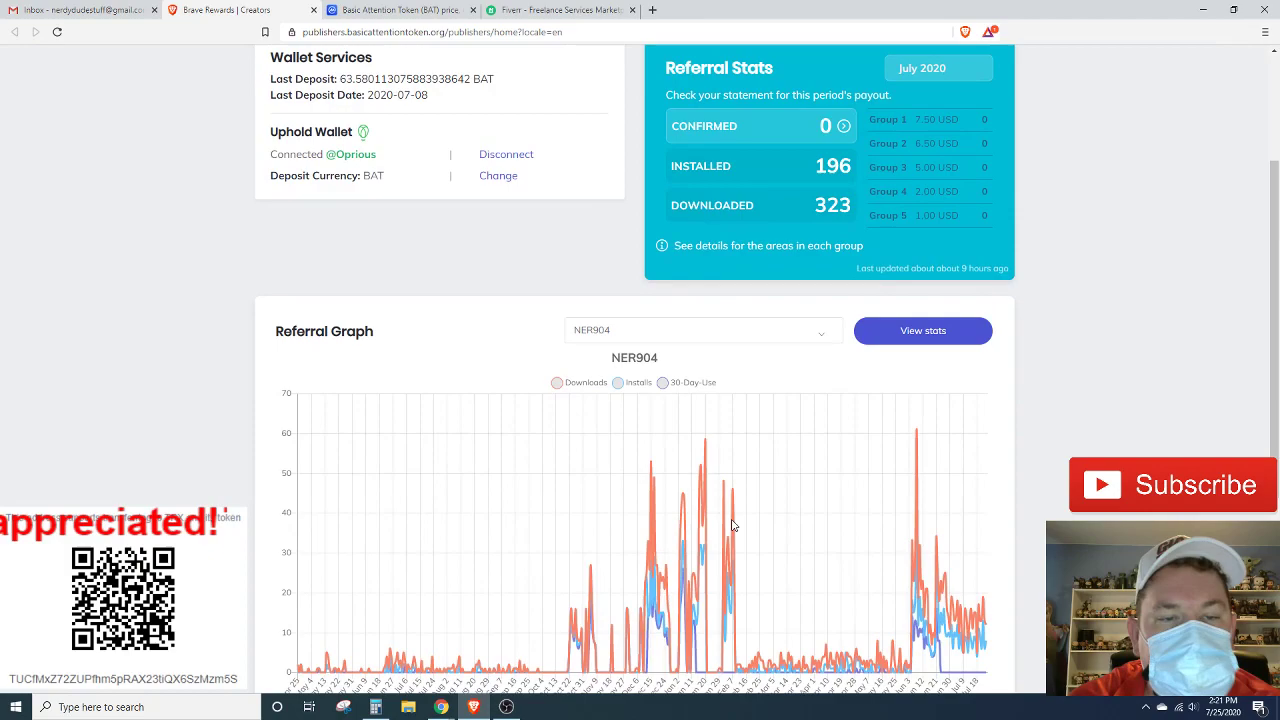
scroll(729, 523, "down", 1)
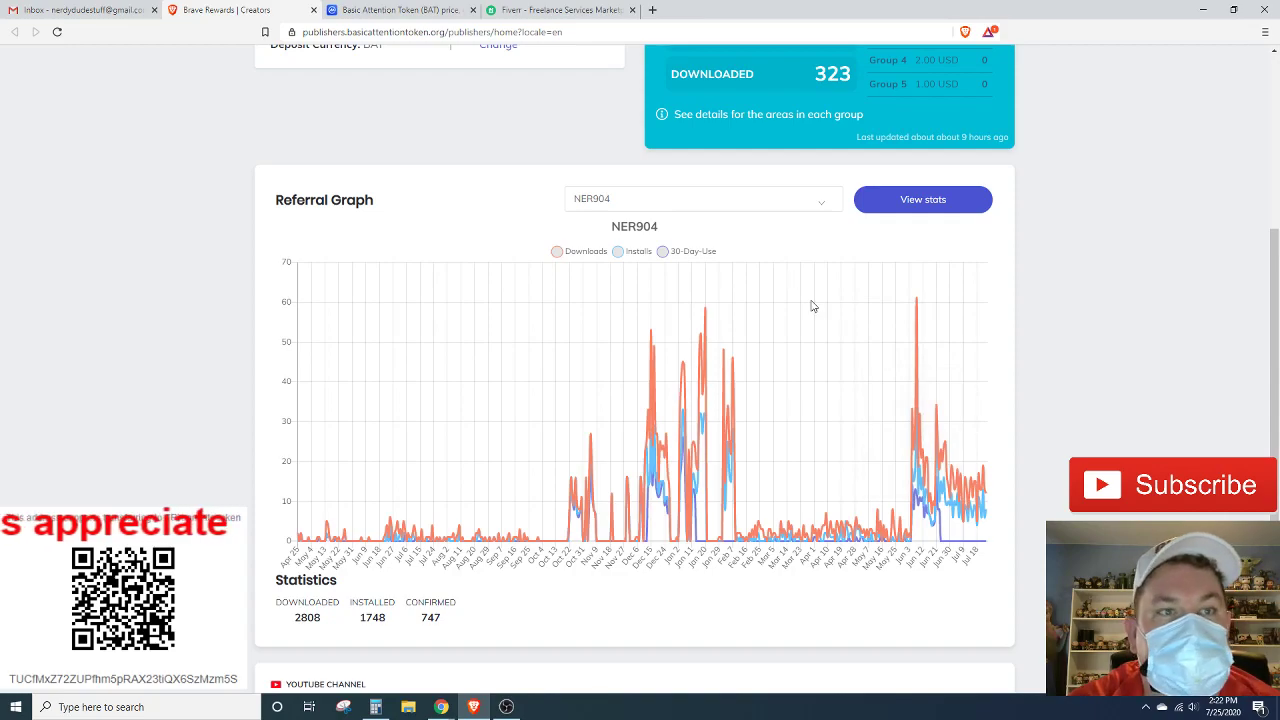
scroll(740, 260, "up", 3)
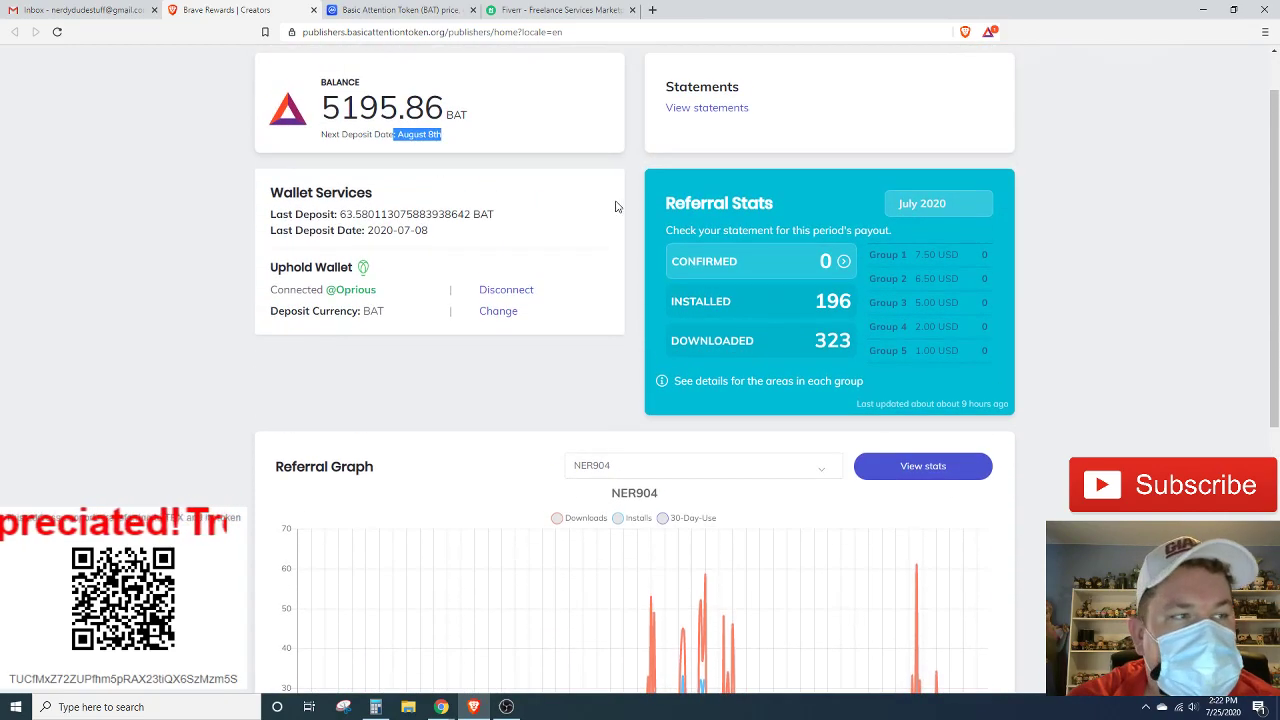
scroll(634, 326, "down", 3)
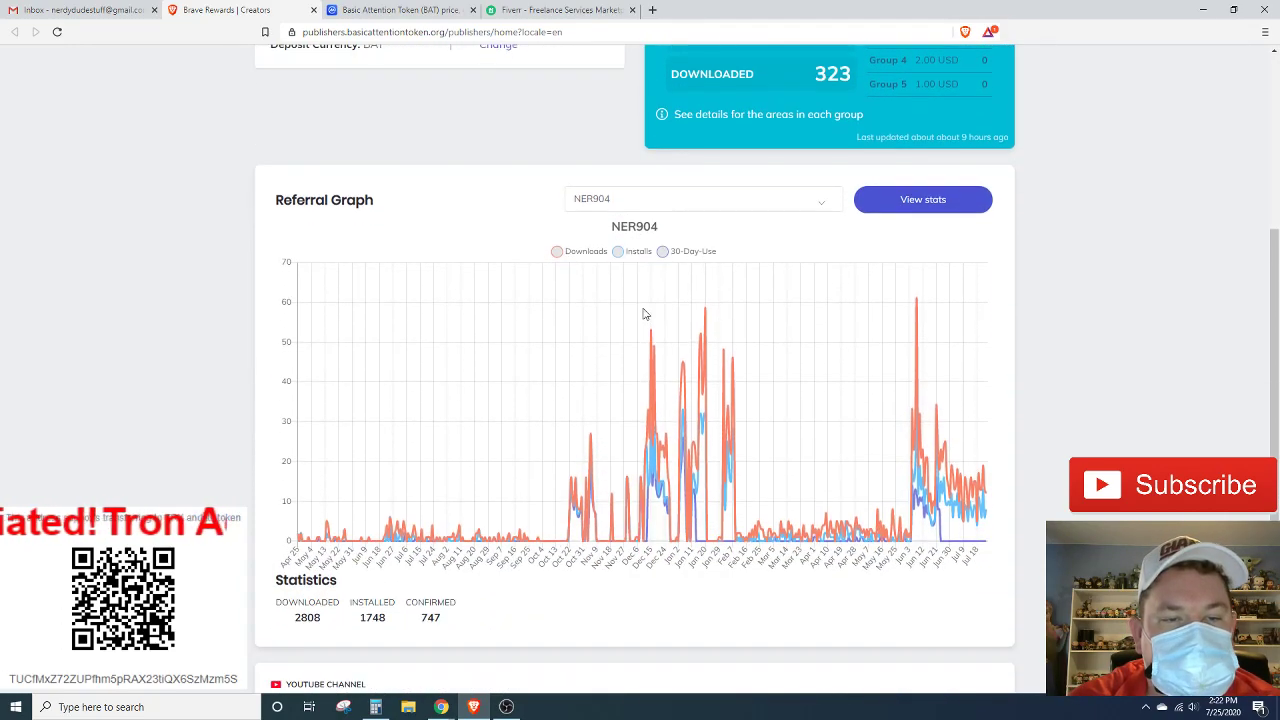
scroll(818, 160, "up", 2)
scroll(818, 160, "up", 1)
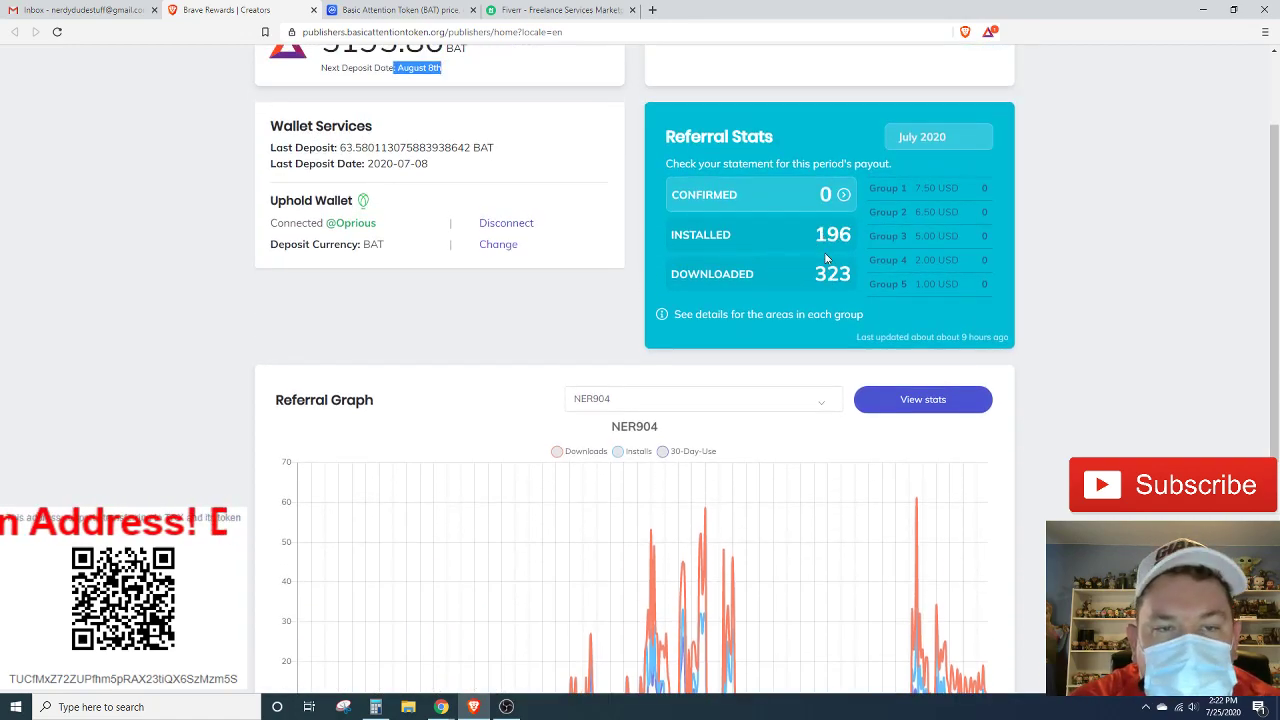
scroll(770, 220, "up", 2)
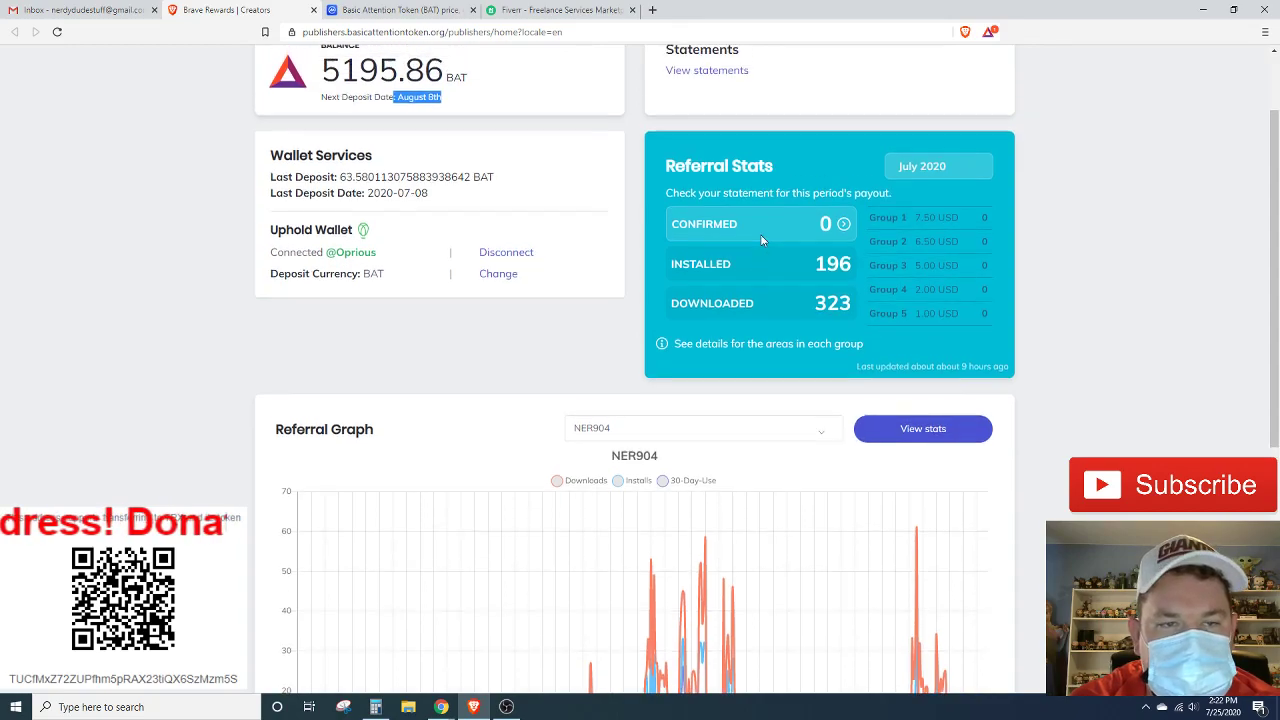
scroll(870, 420, "down", 3)
scroll(854, 457, "up", 2)
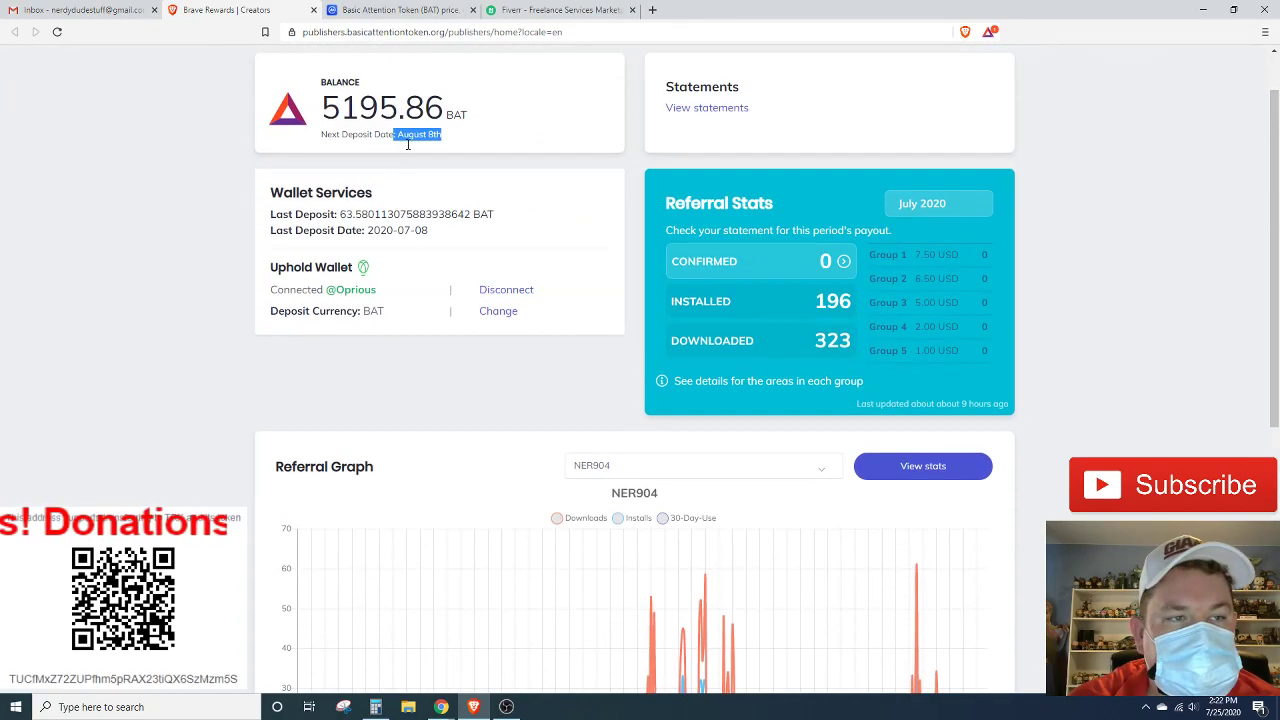
scroll(497, 248, "up", 1)
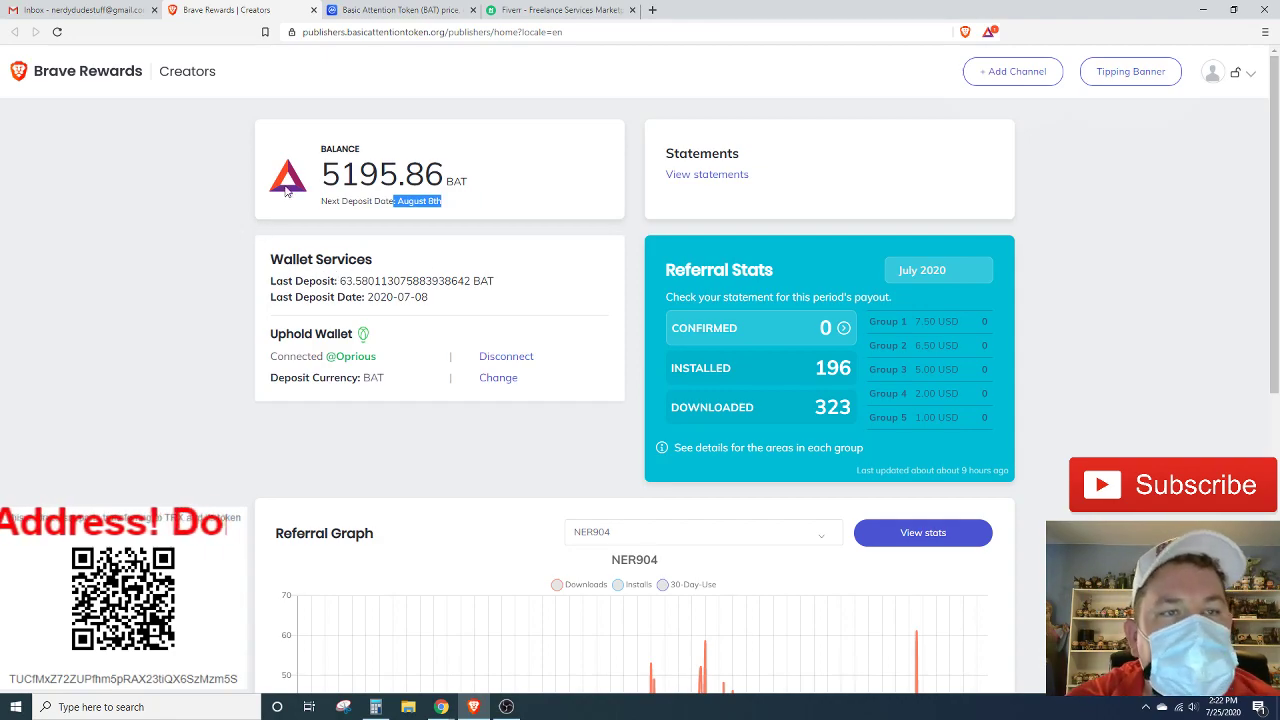
left_click(558, 10)
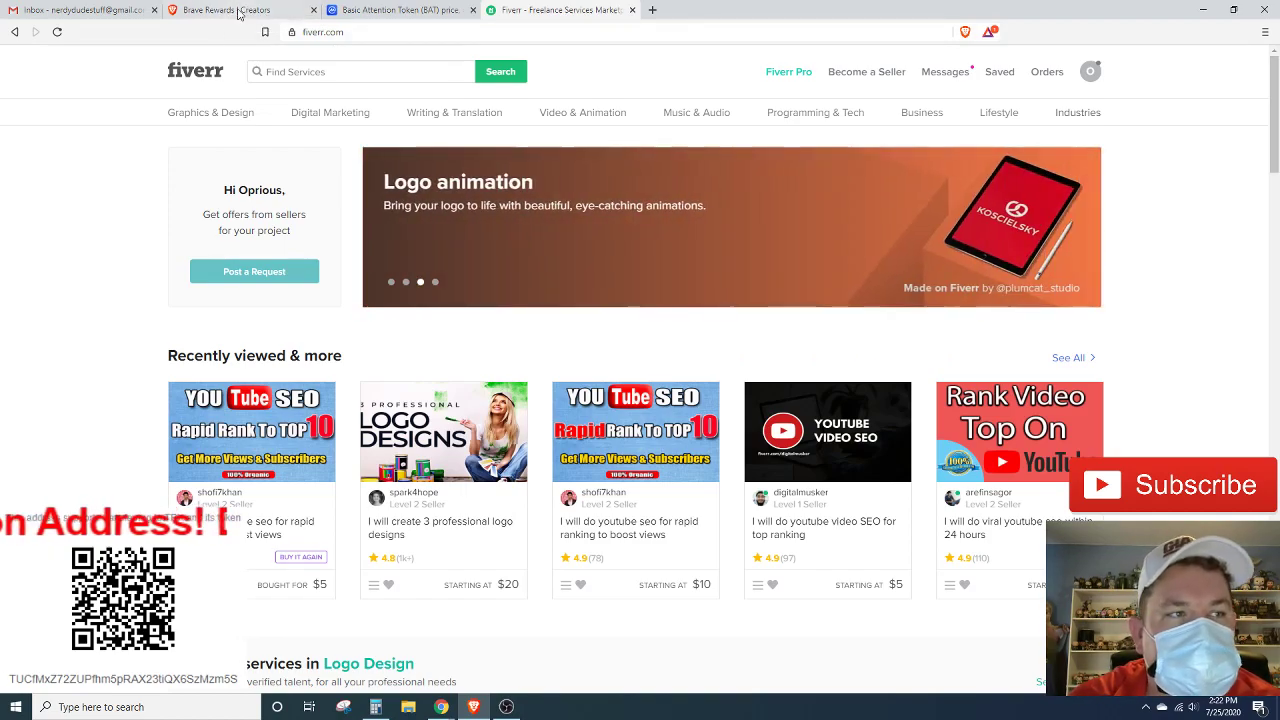
- Reveal and re-hide the channel's referral link on the dashboard, then return to Fiverr
left_click(240, 10)
scroll(556, 331, "down", 3)
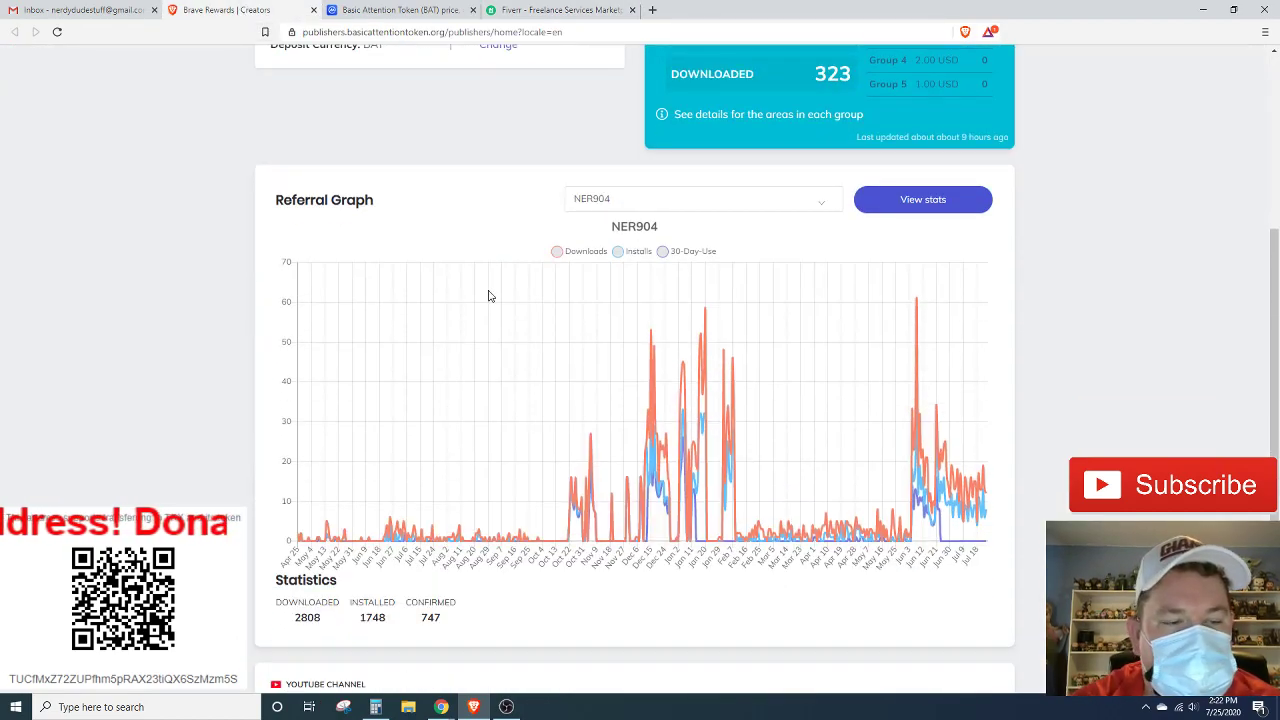
scroll(505, 360, "down", 2)
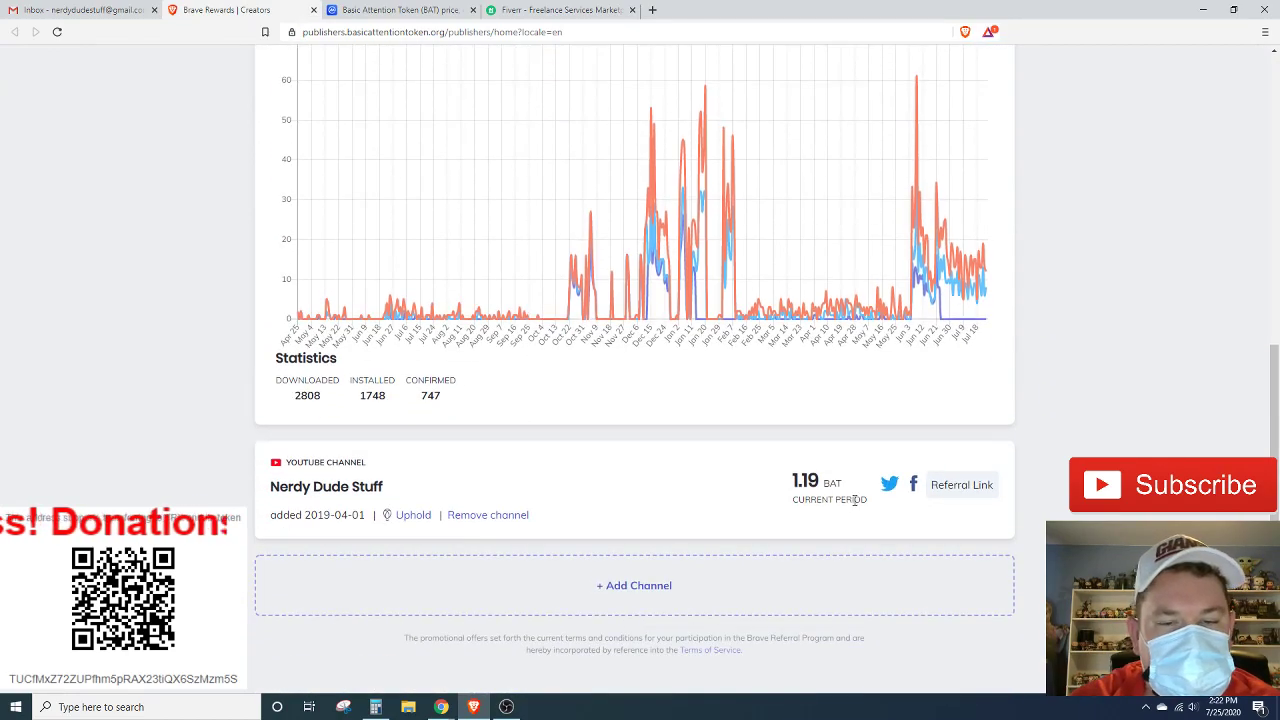
scroll(740, 477, "up", 3)
scroll(581, 369, "up", 2)
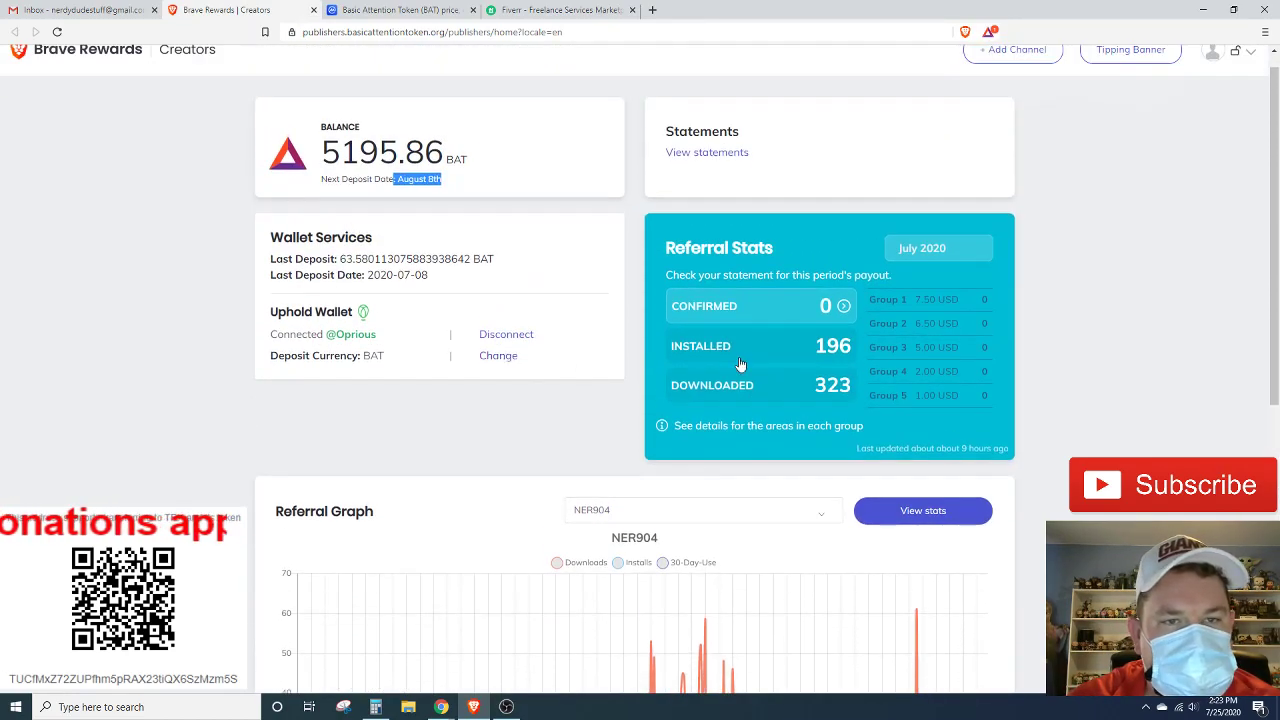
scroll(740, 365, "down", 2)
scroll(632, 357, "down", 3)
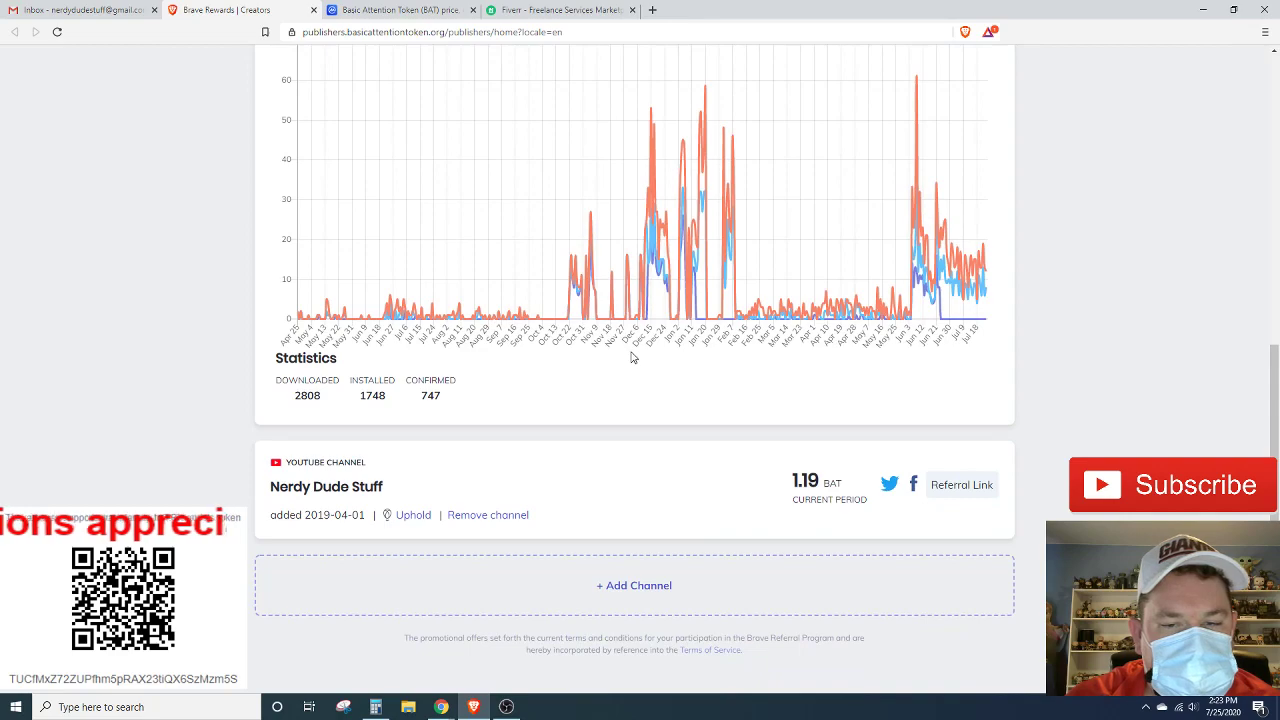
left_click(955, 488)
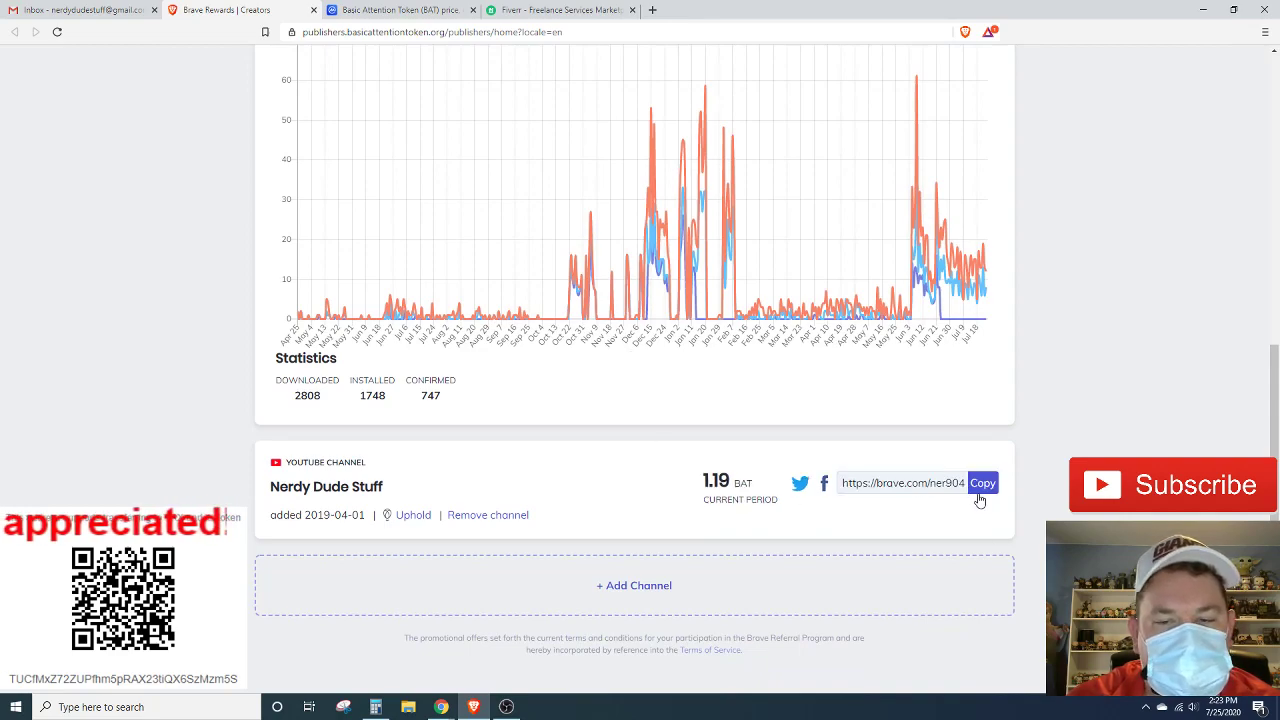
left_click(978, 490)
left_click(568, 9)
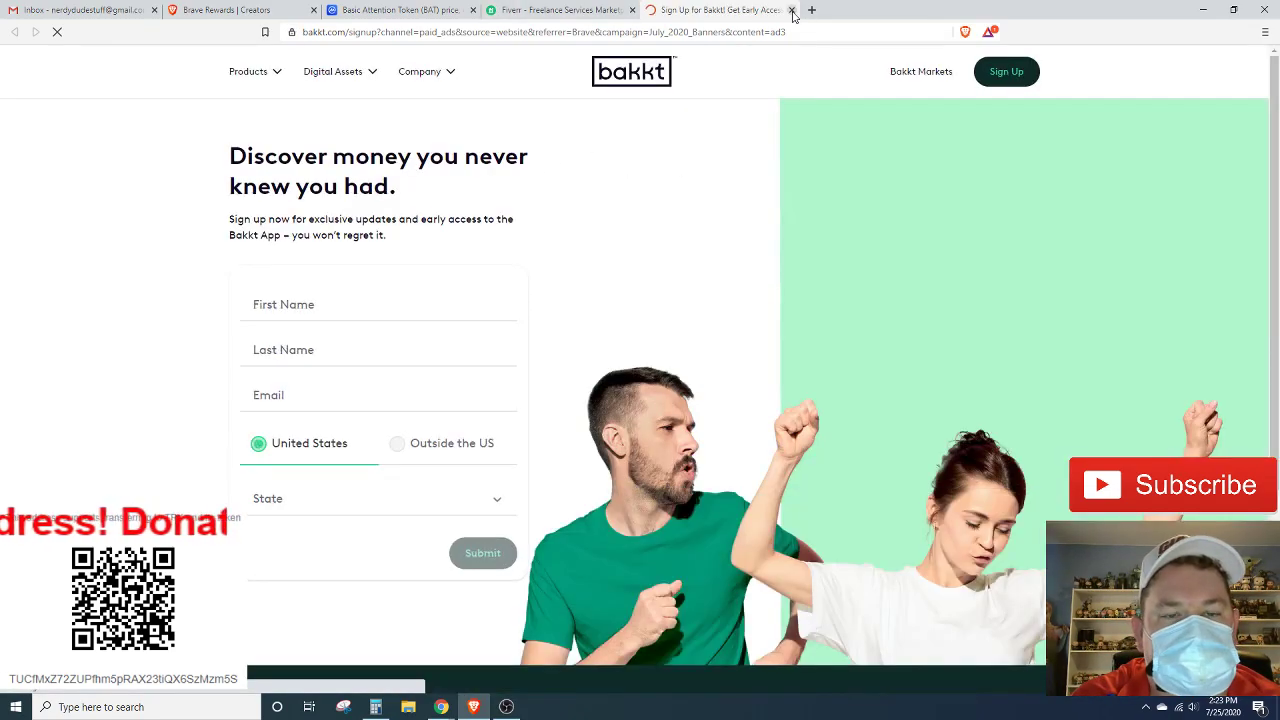
- Close the Bakkt sign-up tab and start a Fiverr search for 'link clicks'
left_click(791, 10)
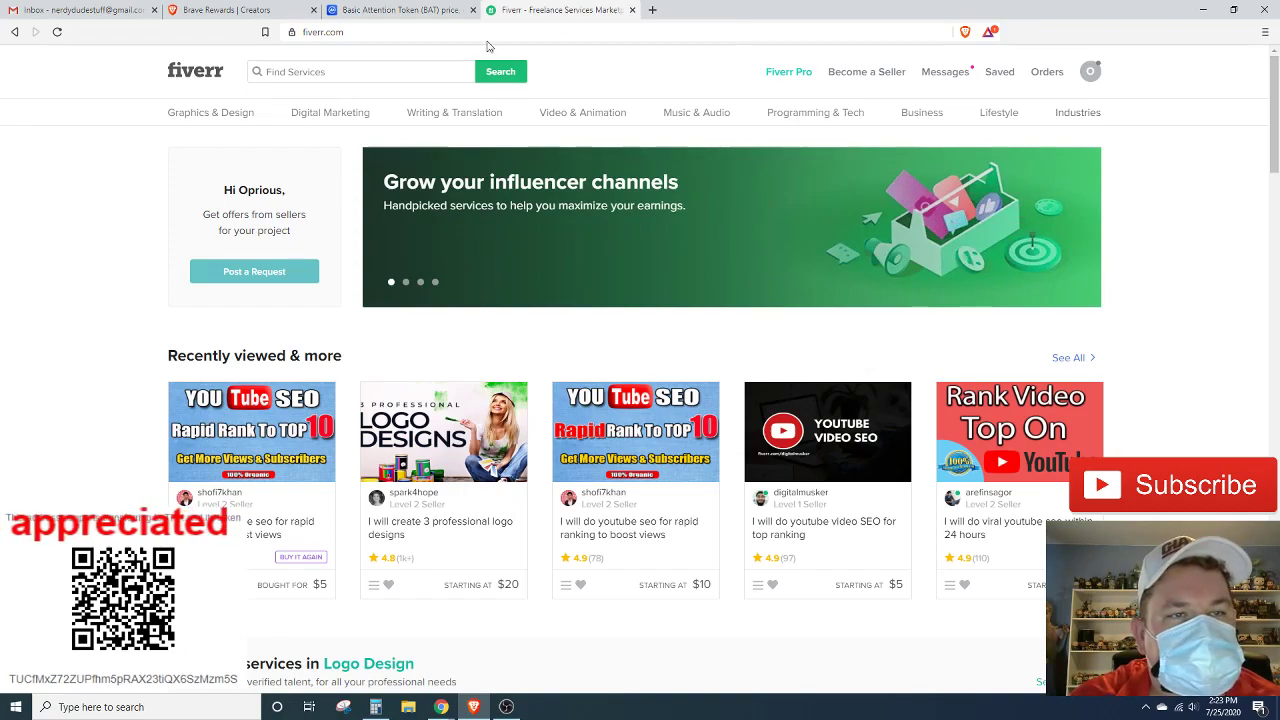
left_click(375, 71)
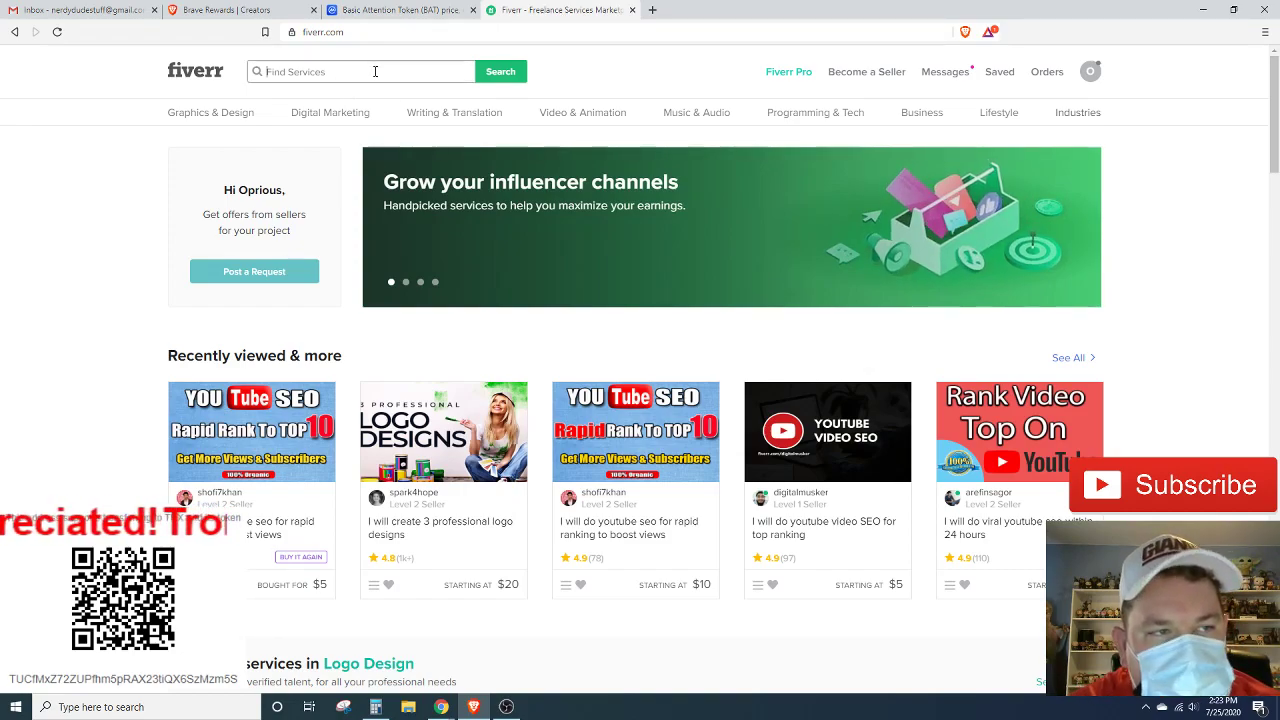
type("link ")
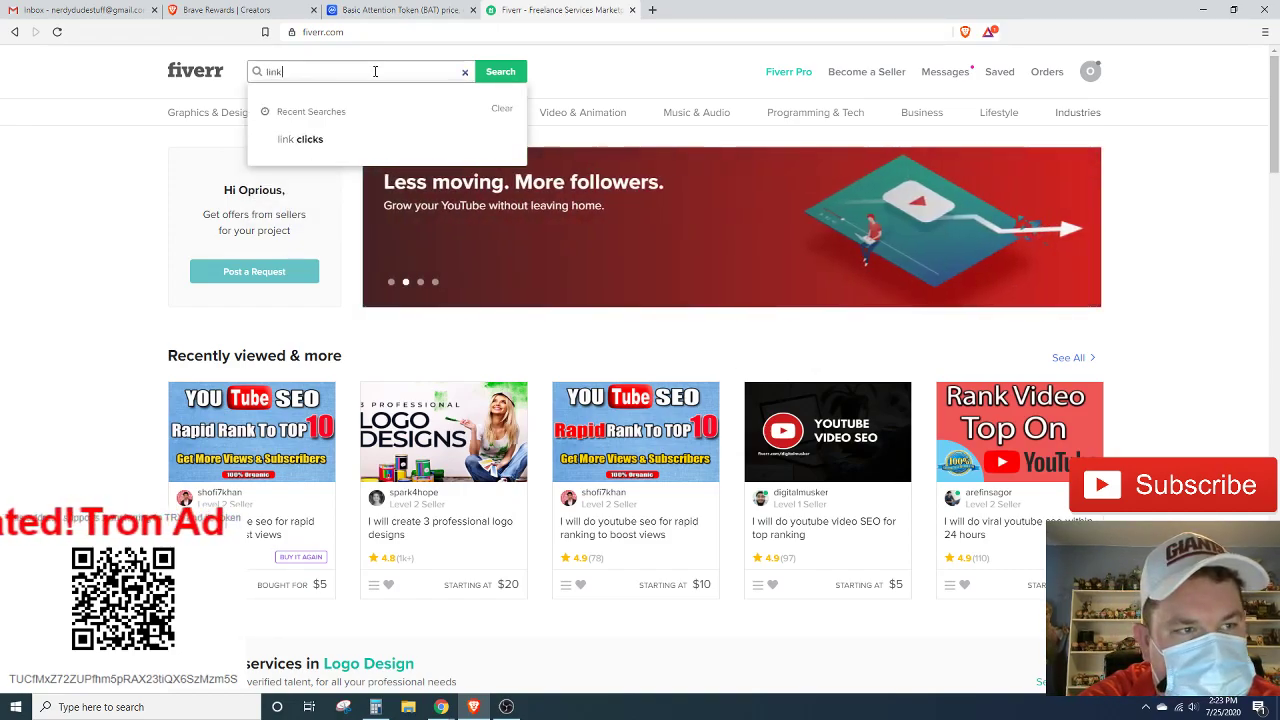
type("c")
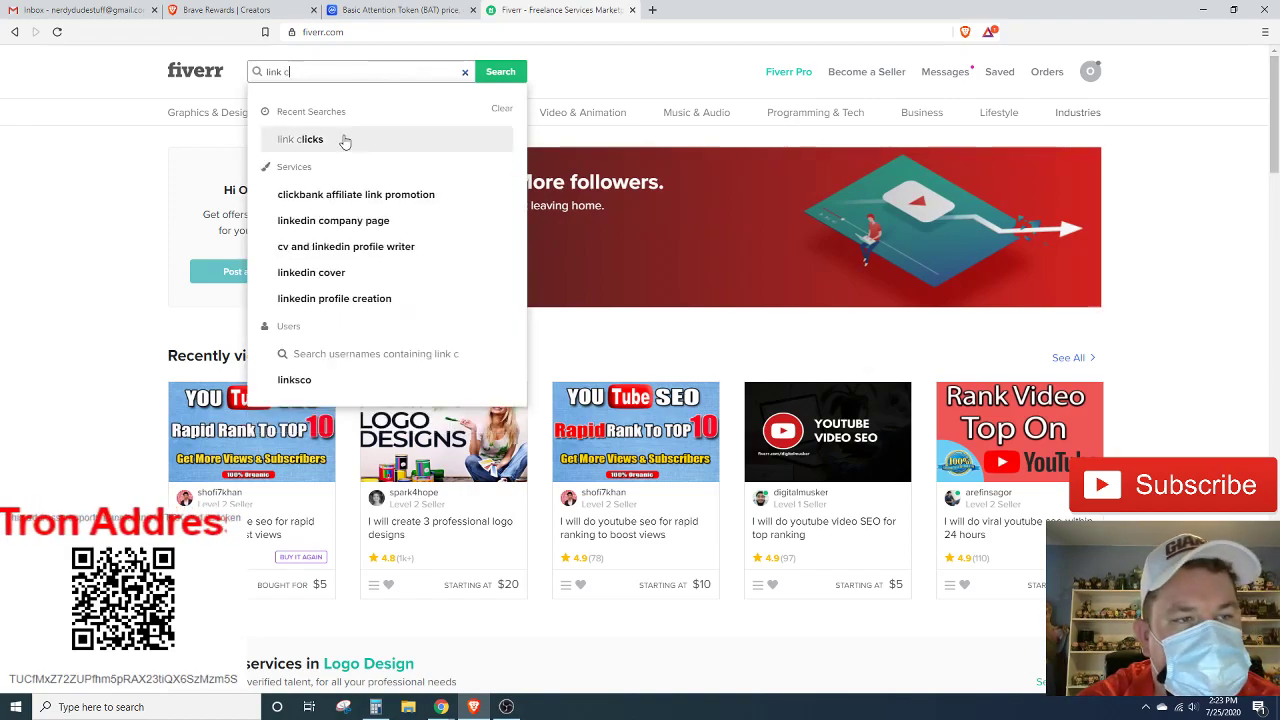
- Run the 'link clicks' search and open the paid-to-click referral link promotion gig
left_click(340, 146)
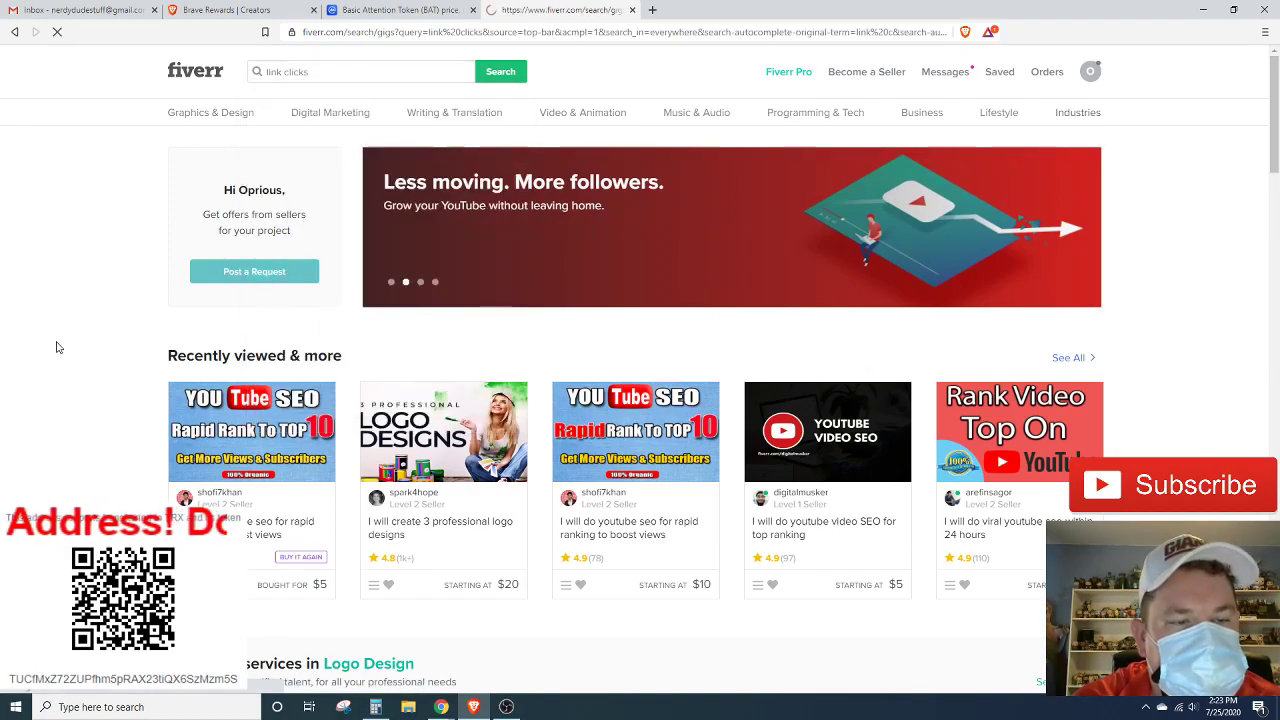
scroll(91, 351, "down", 1)
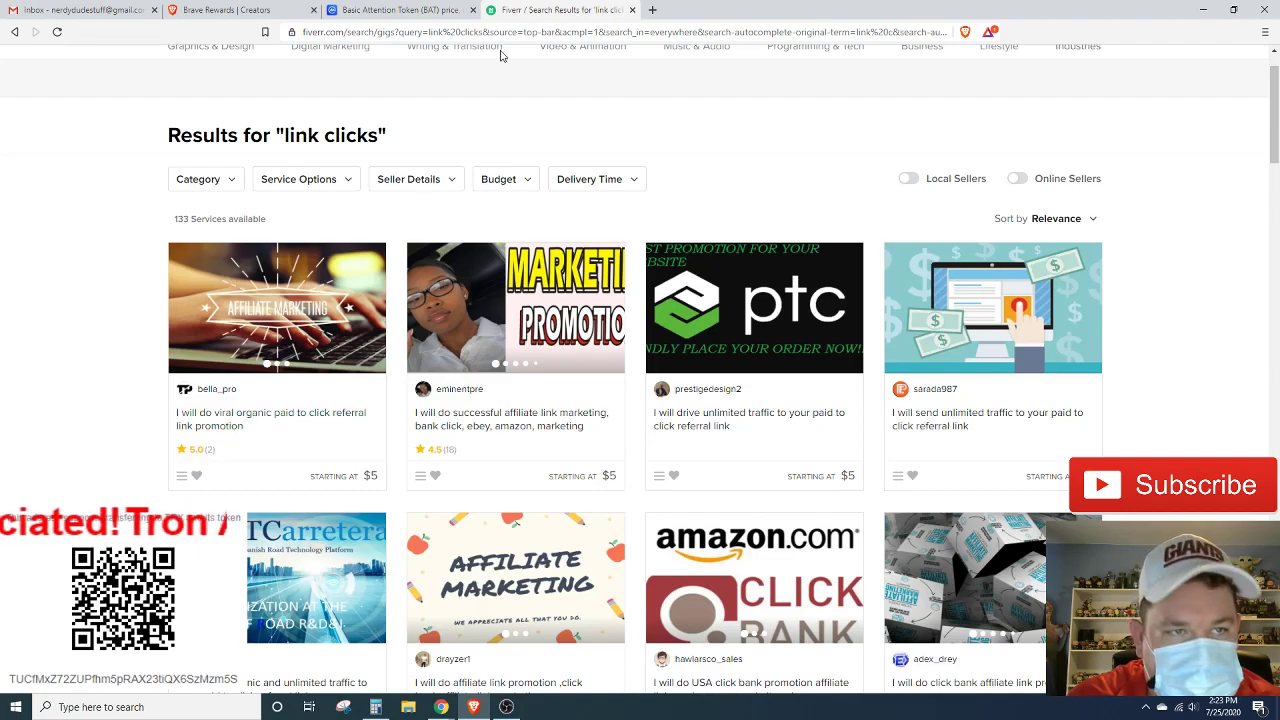
mouse_move(277, 360)
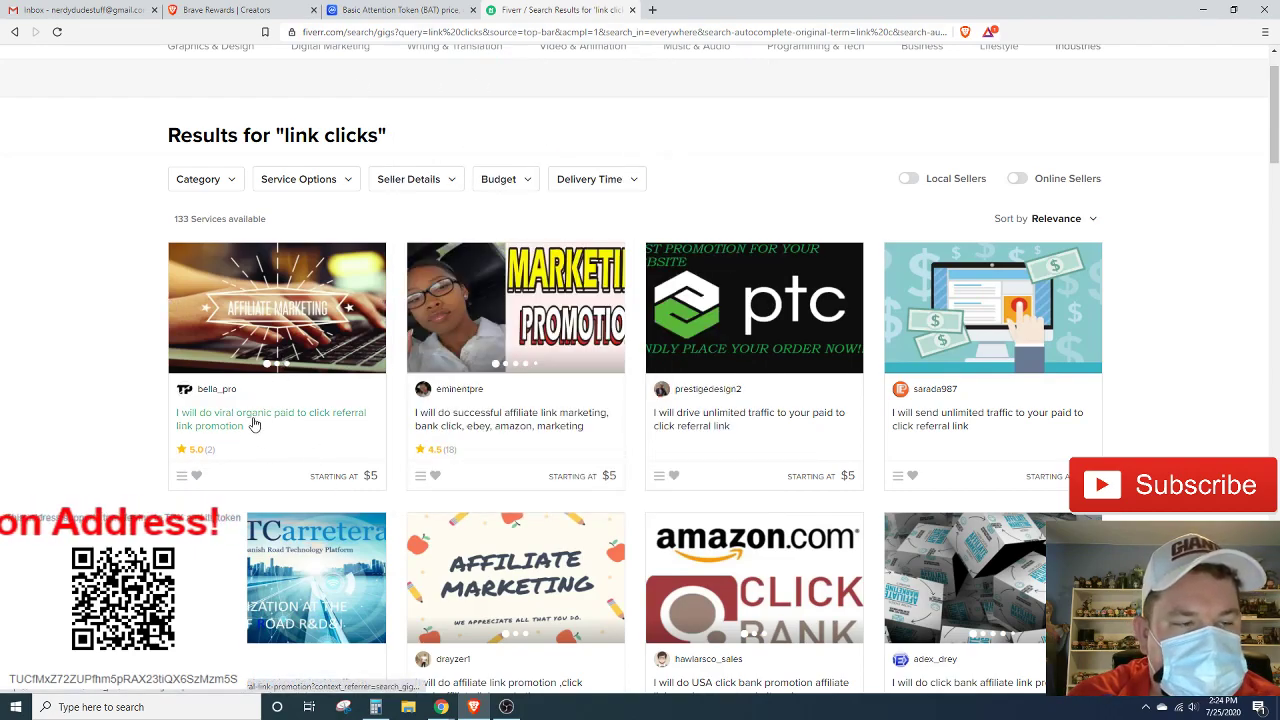
left_click(254, 424)
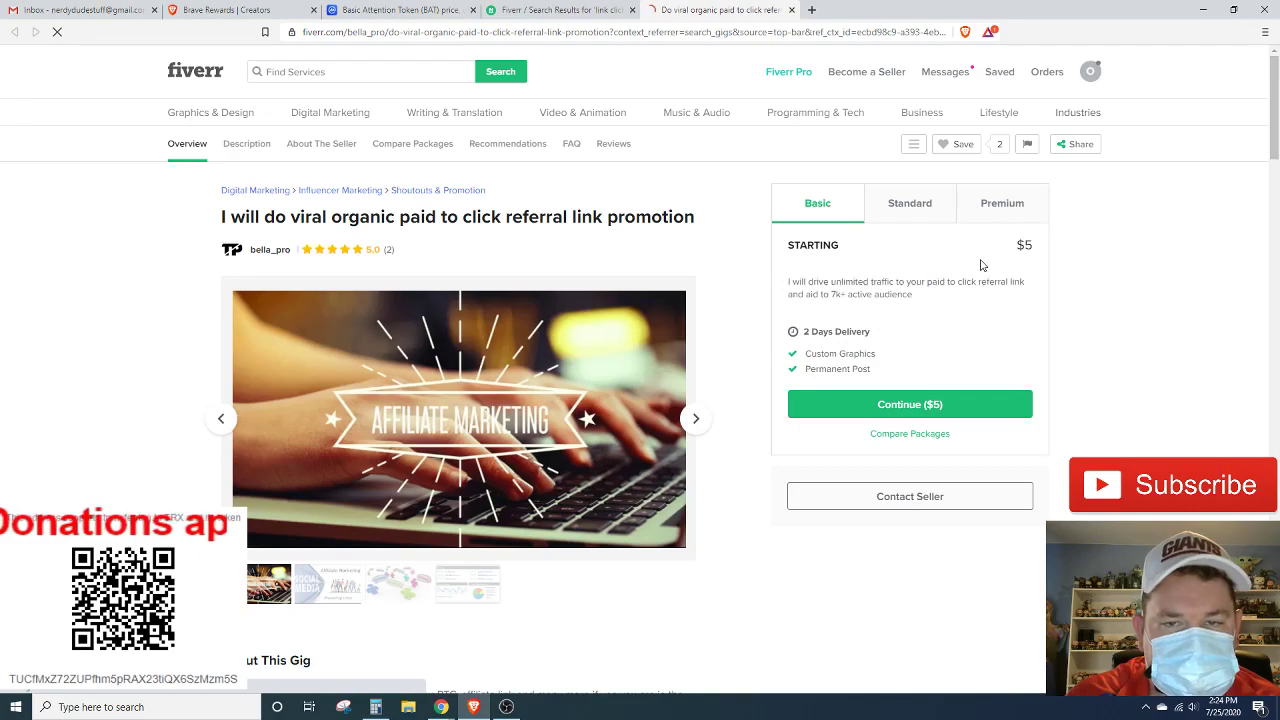
- Compare the Standard and Premium packages and settle on Standard at $10 with 4-day delivery
left_click(910, 222)
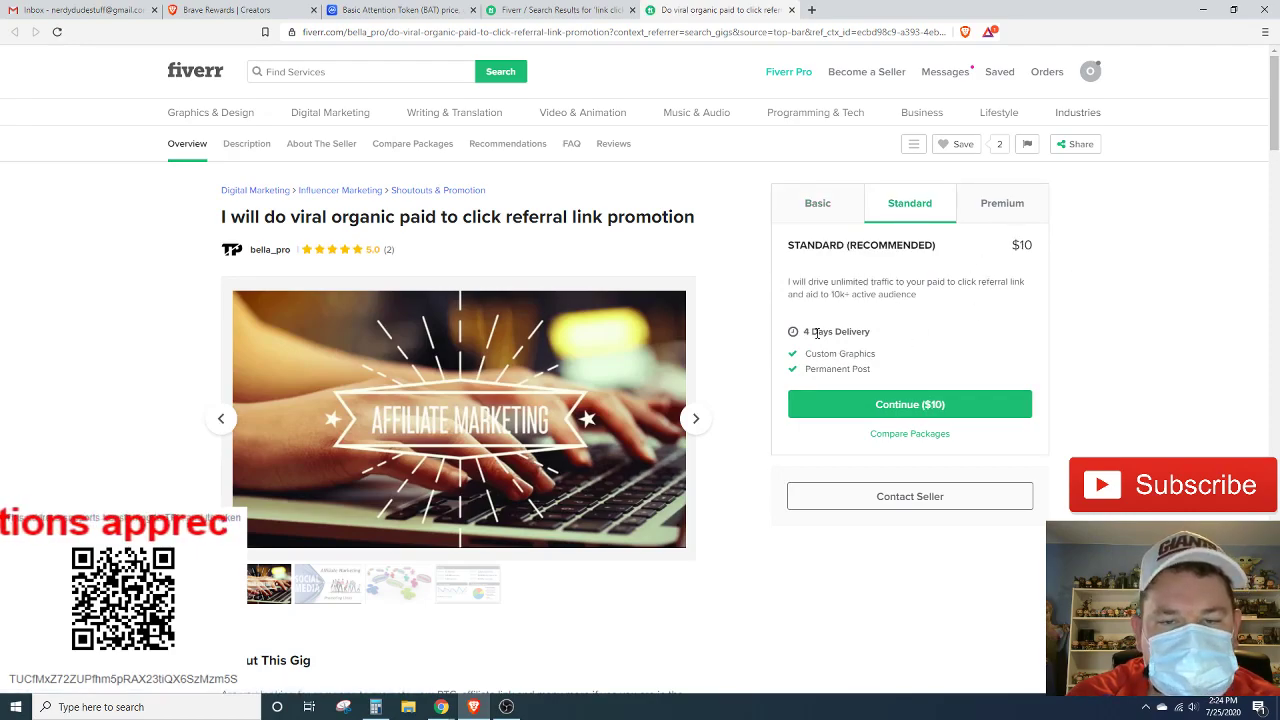
left_click(985, 214)
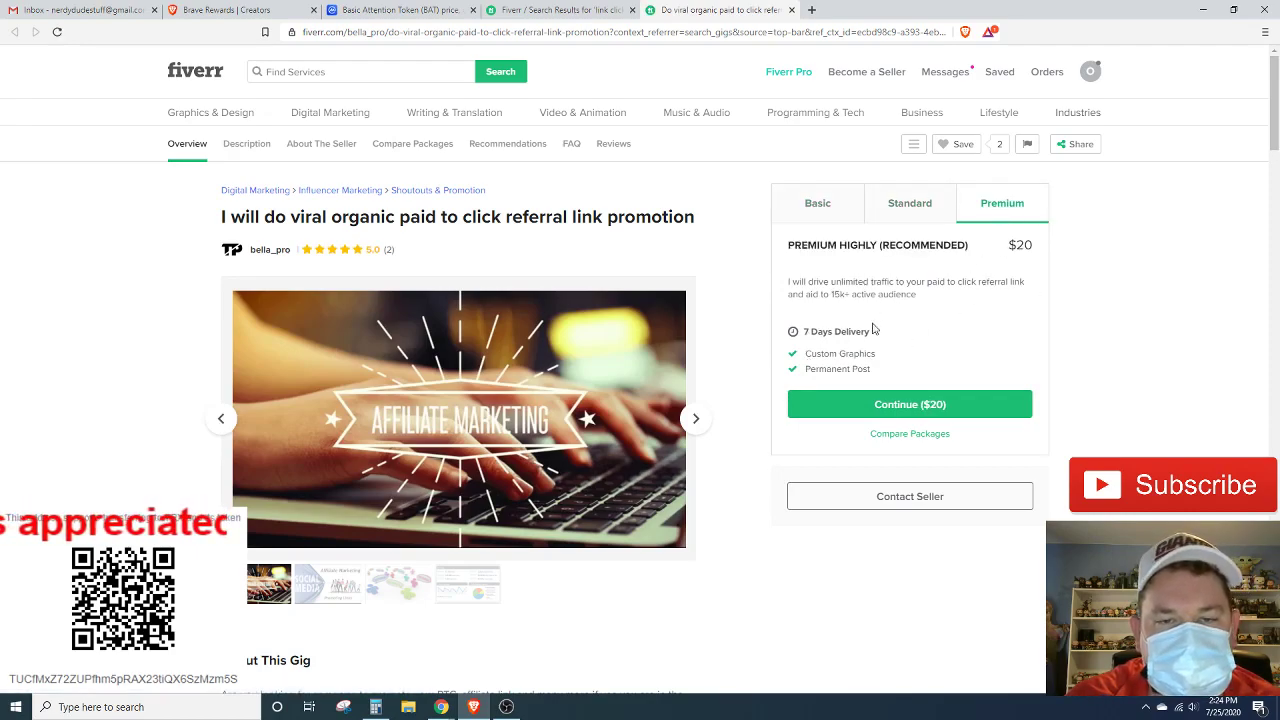
left_click(914, 212)
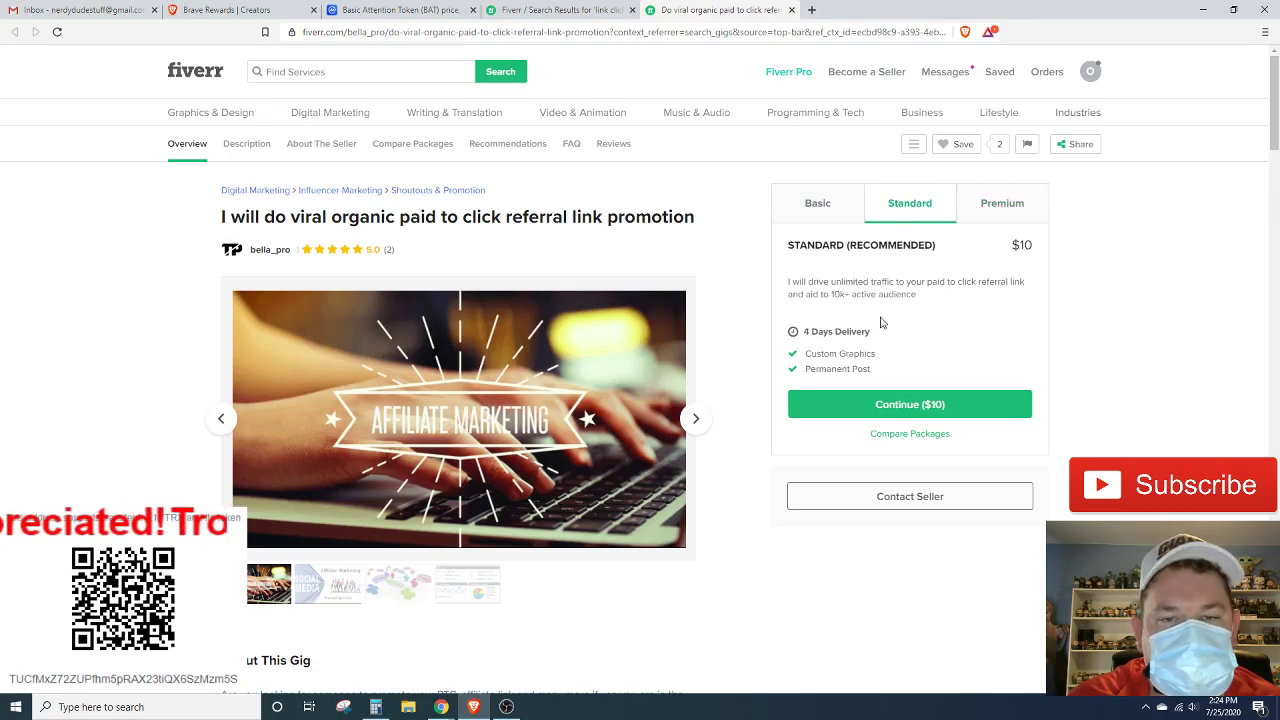
scroll(817, 315, "down", 2)
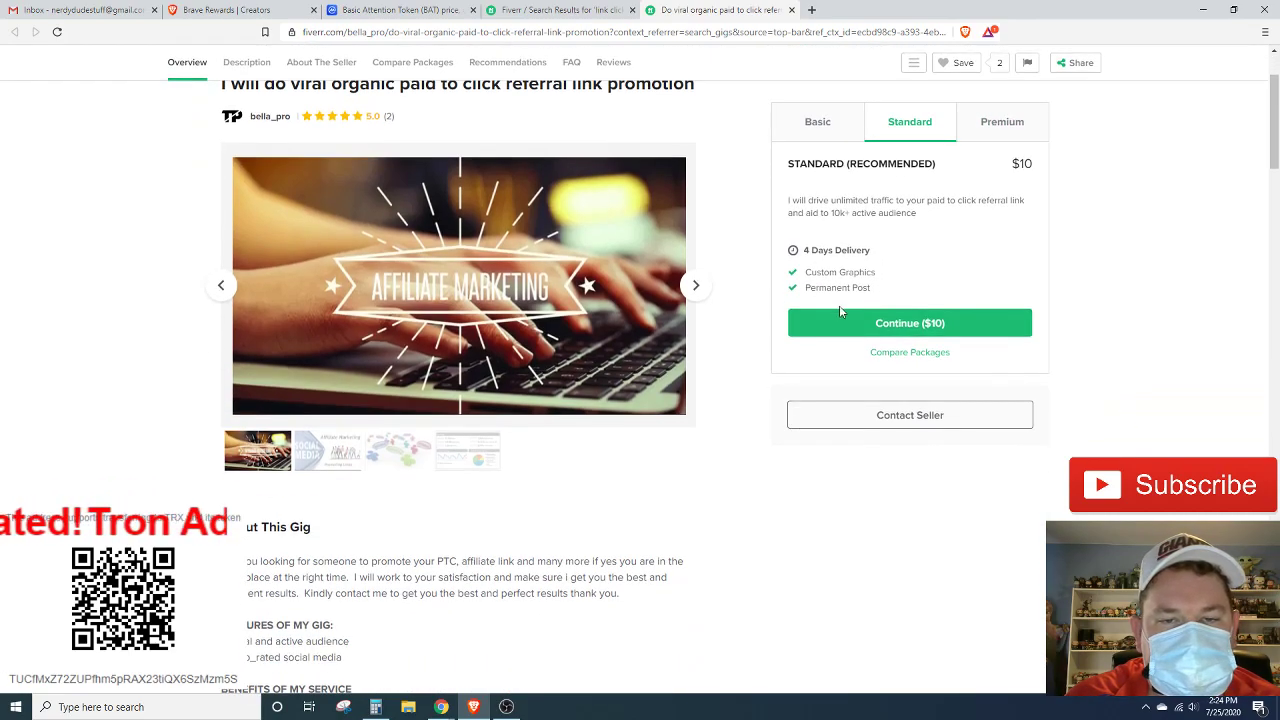
scroll(840, 312, "down", 1)
scroll(840, 312, "up", 3)
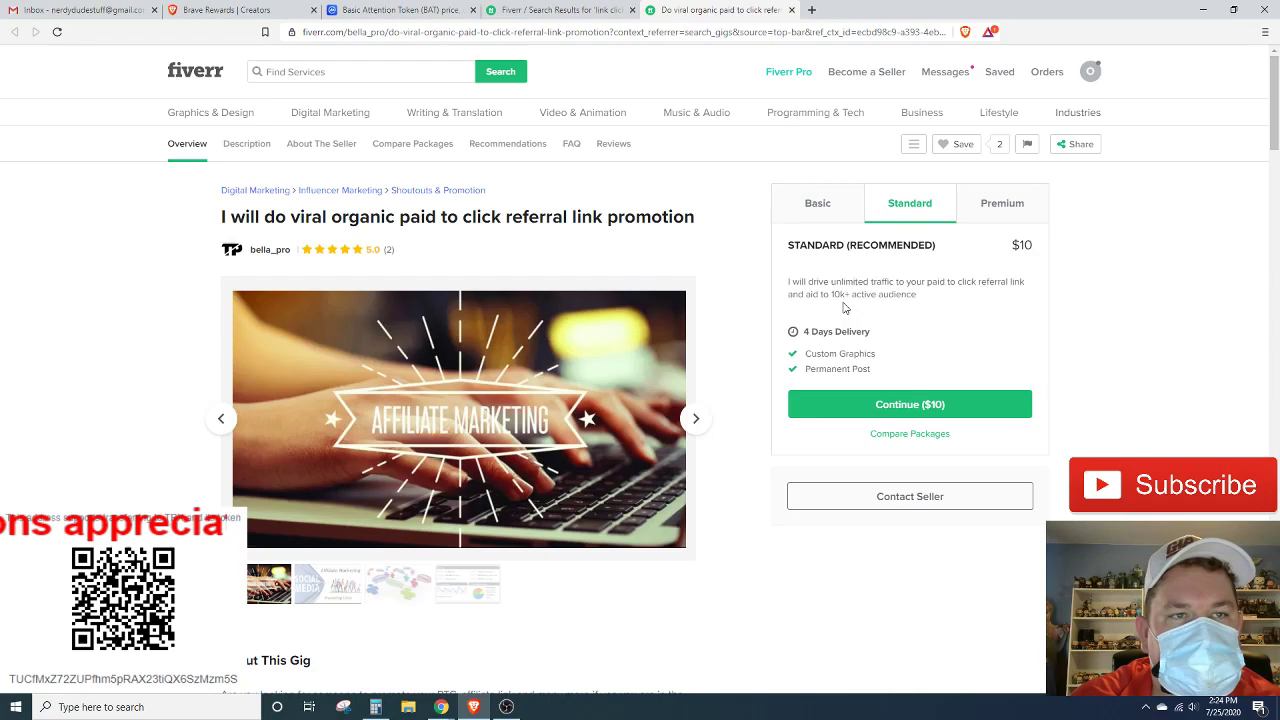
left_click(205, 10)
scroll(550, 370, "up", 5)
scroll(547, 367, "up", 1)
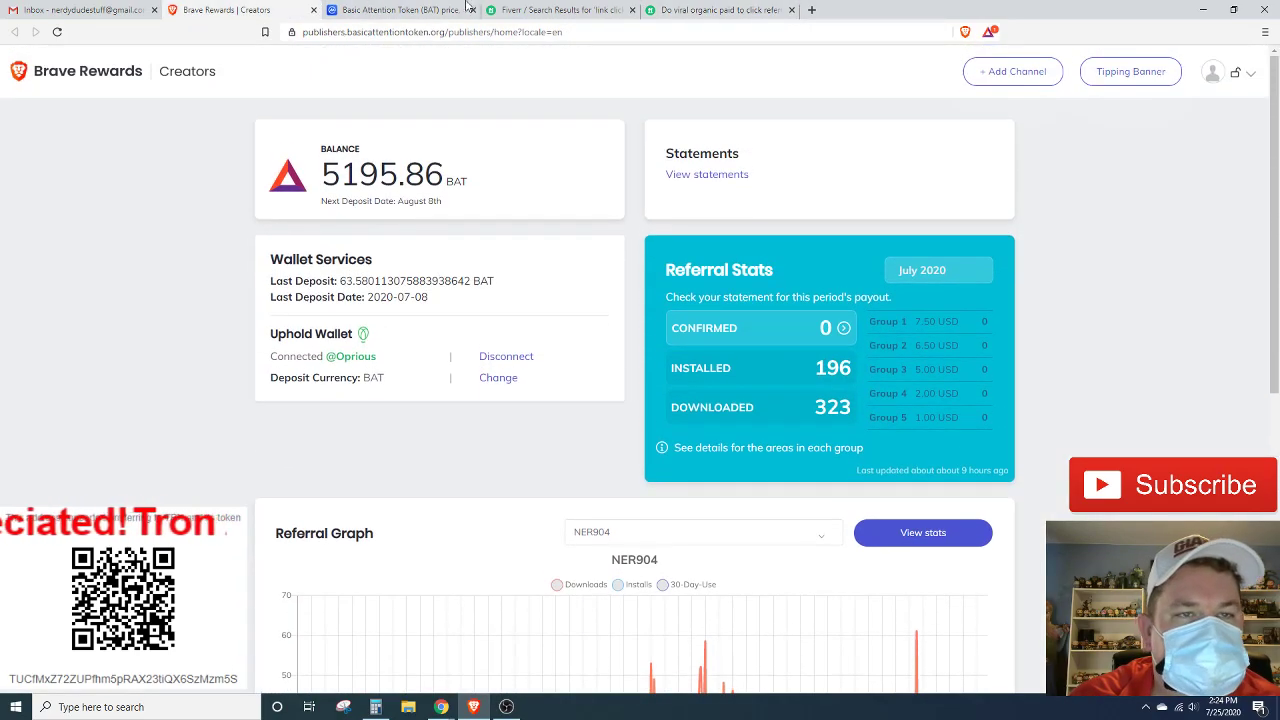
- Continue to checkout with the Standard package: $10 subtotal, $2 service fee, $12 total
left_click(715, 10)
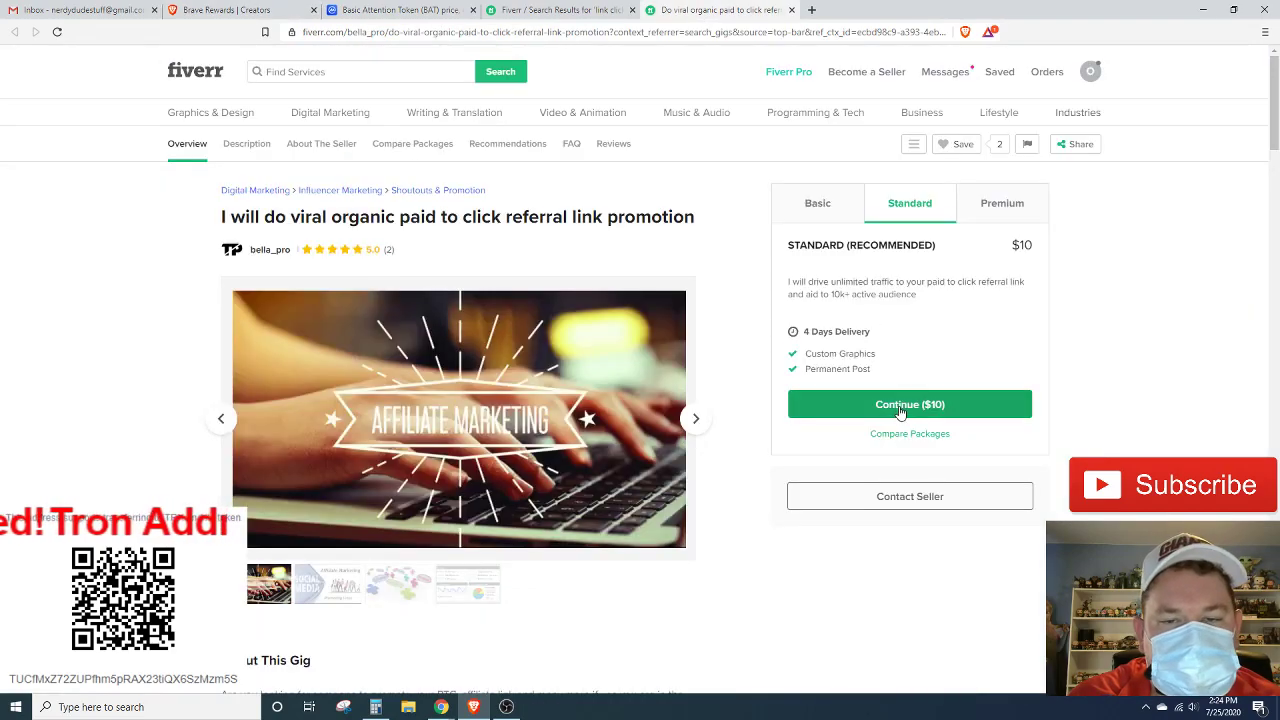
left_click(900, 410)
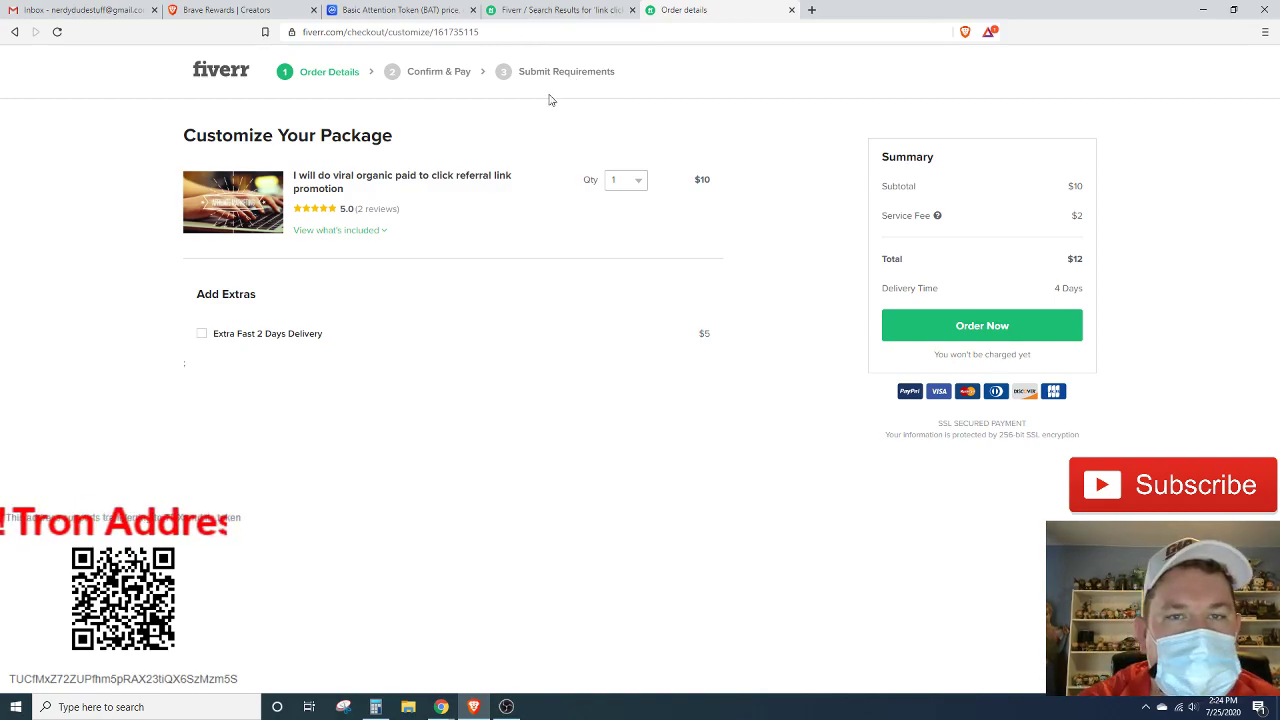
left_click(235, 12)
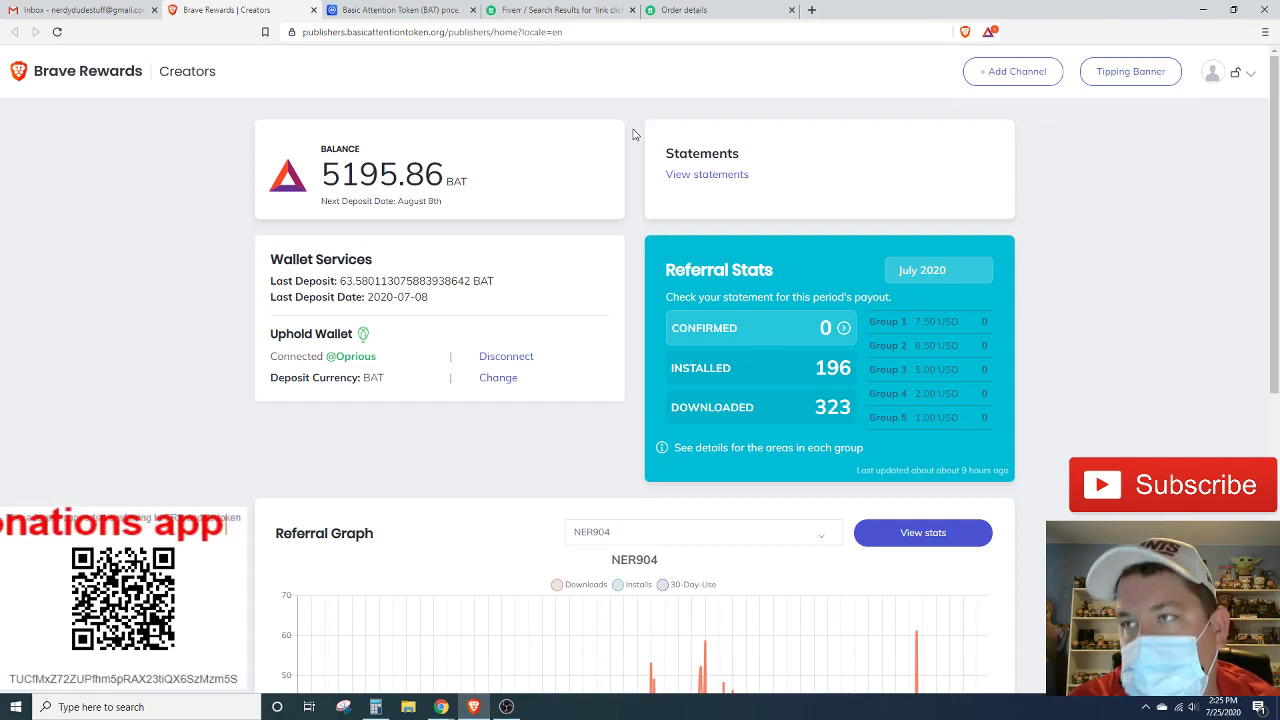
left_click(683, 13)
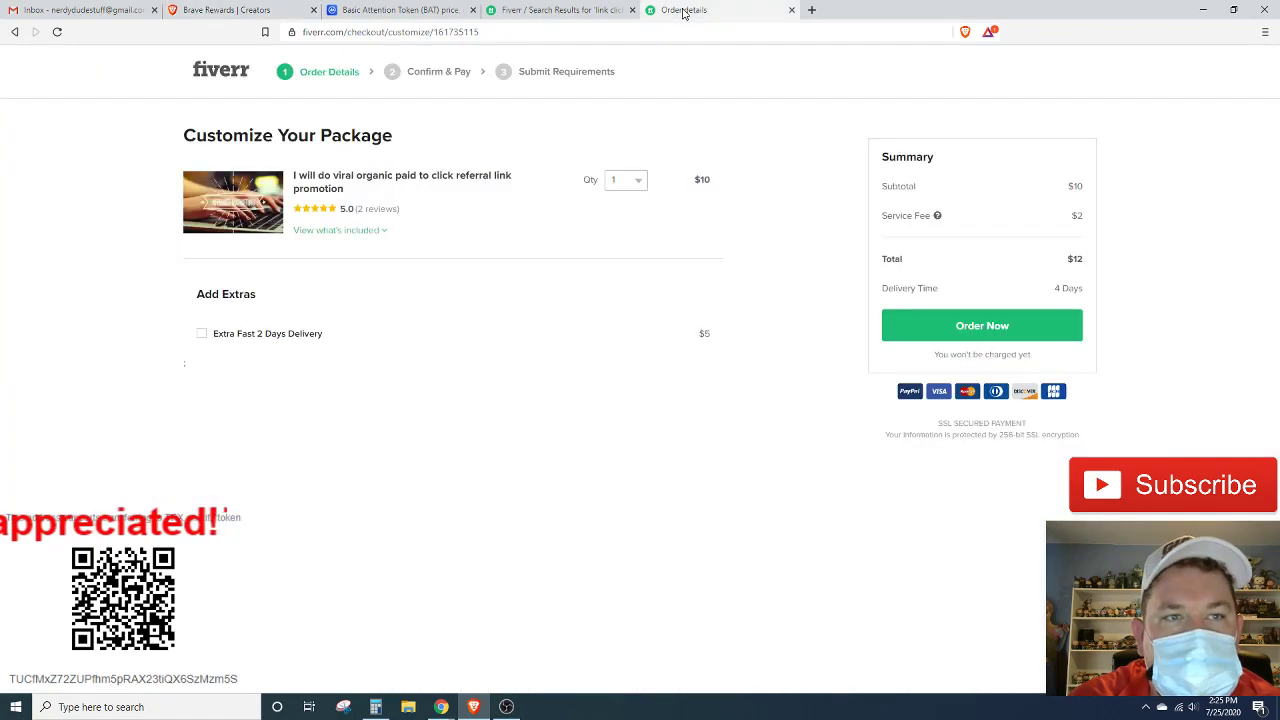
- Show what the Standard package includes at checkout, then return to the 5195.86 BAT dashboard
left_click(256, 13)
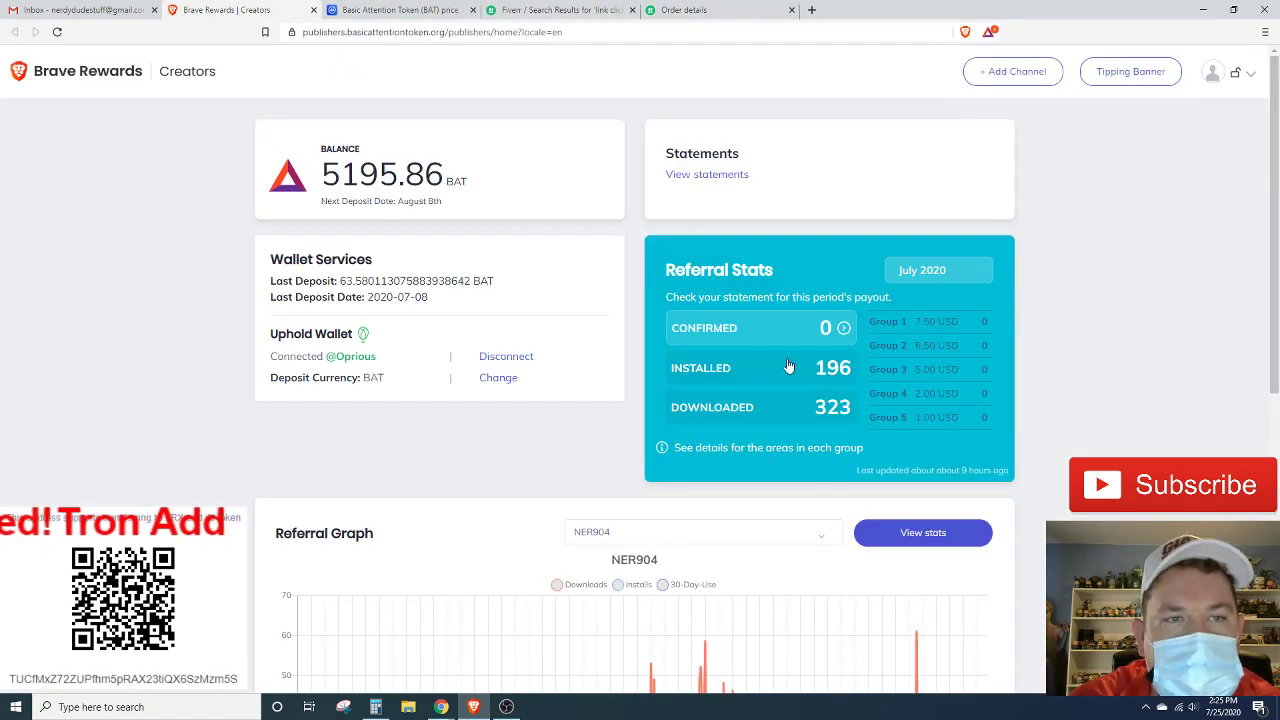
scroll(378, 172, "down", 1)
scroll(634, 266, "down", 5)
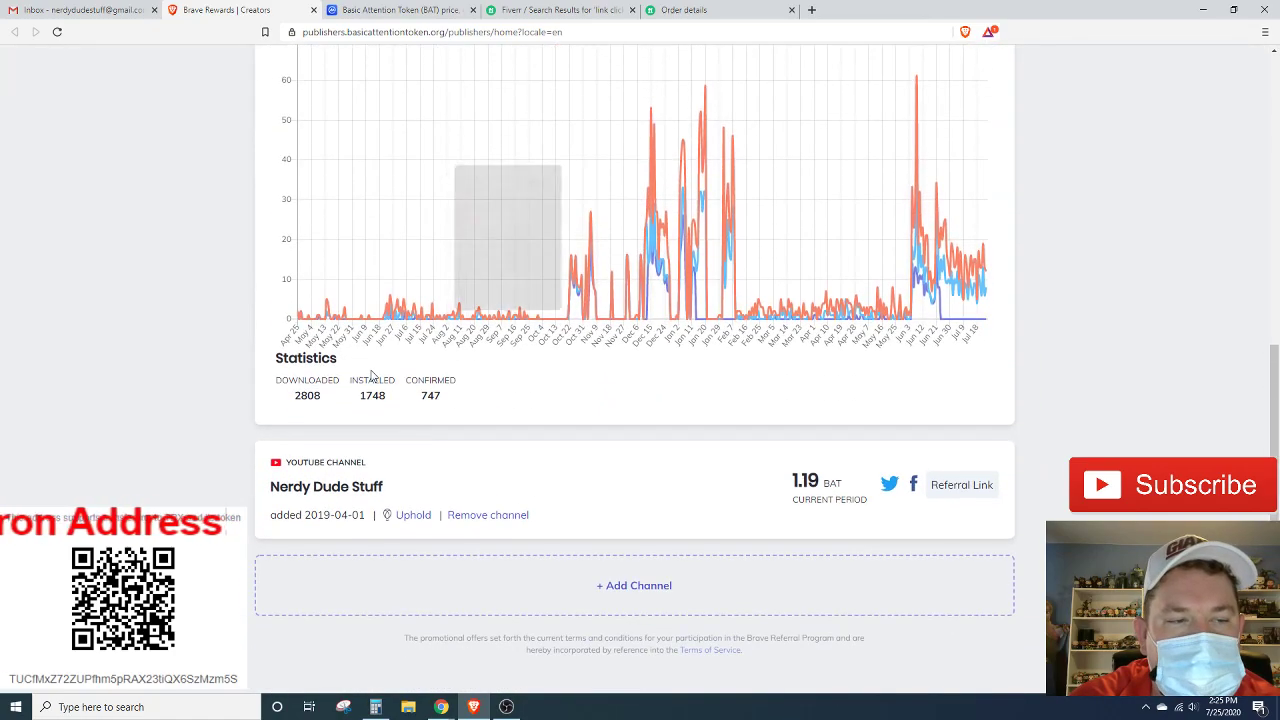
scroll(571, 371, "up", 1)
left_click(700, 10)
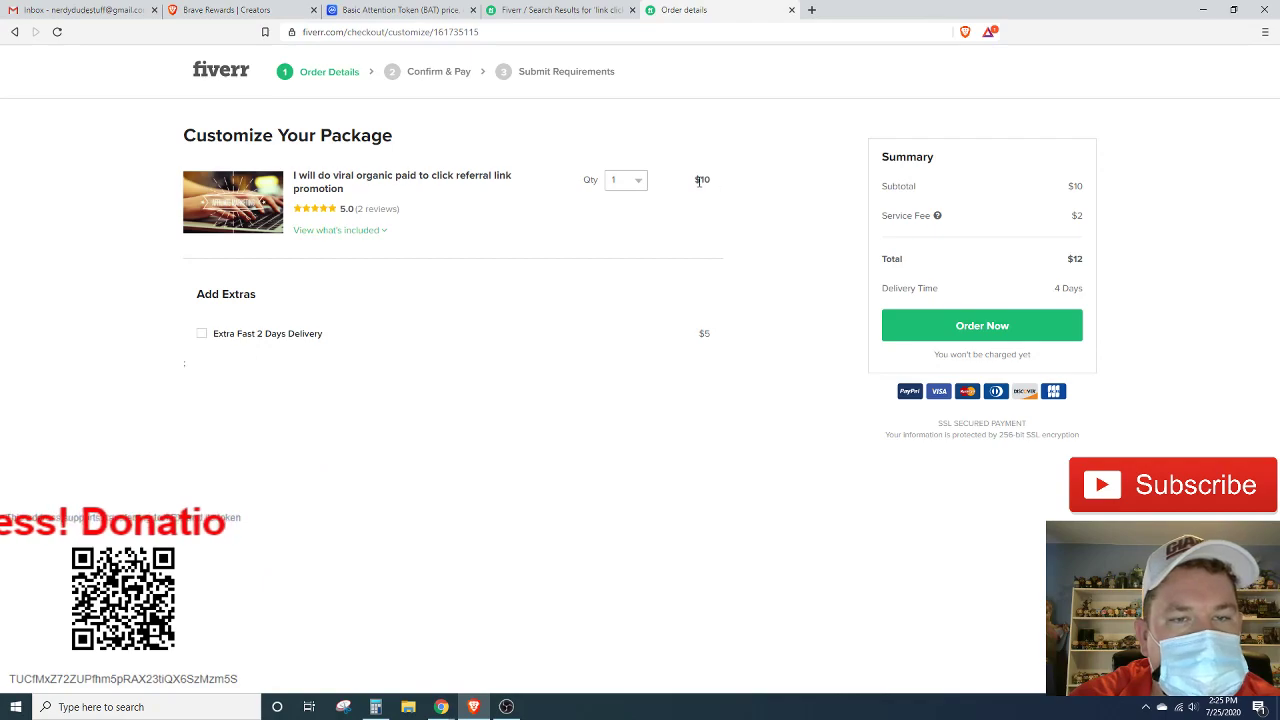
left_click(350, 236)
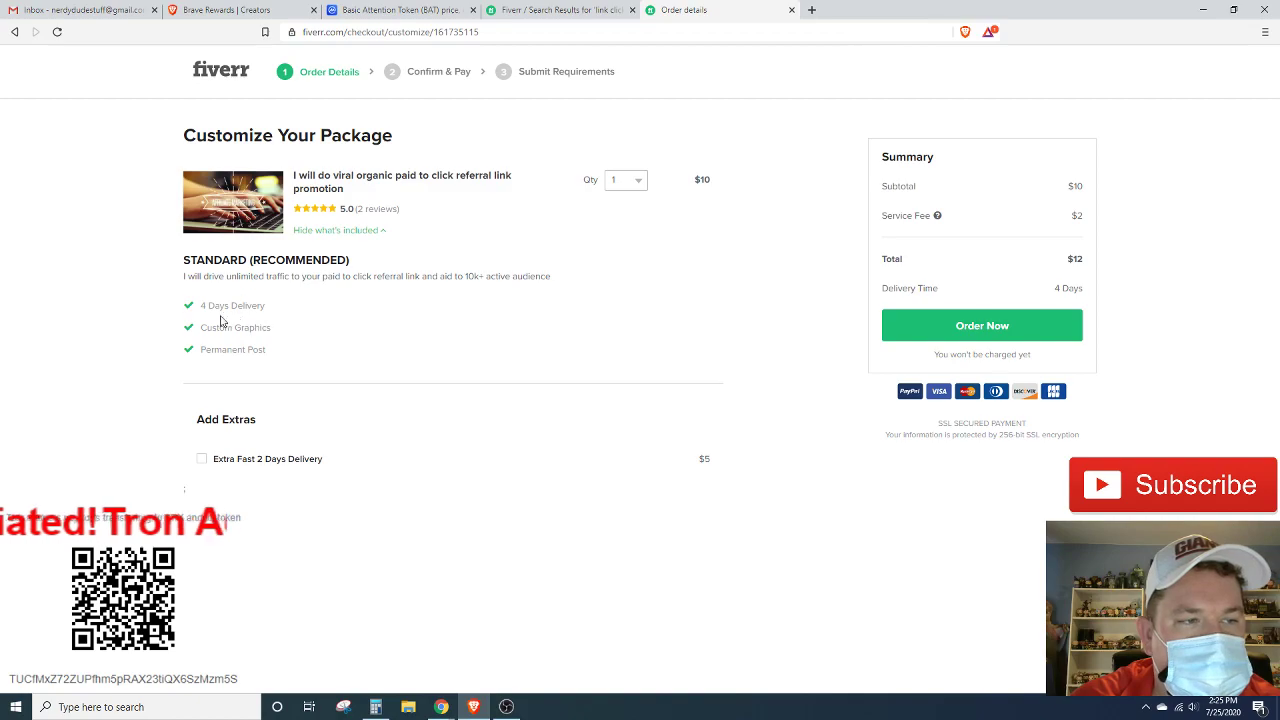
left_click(215, 11)
scroll(448, 410, "down", 1)
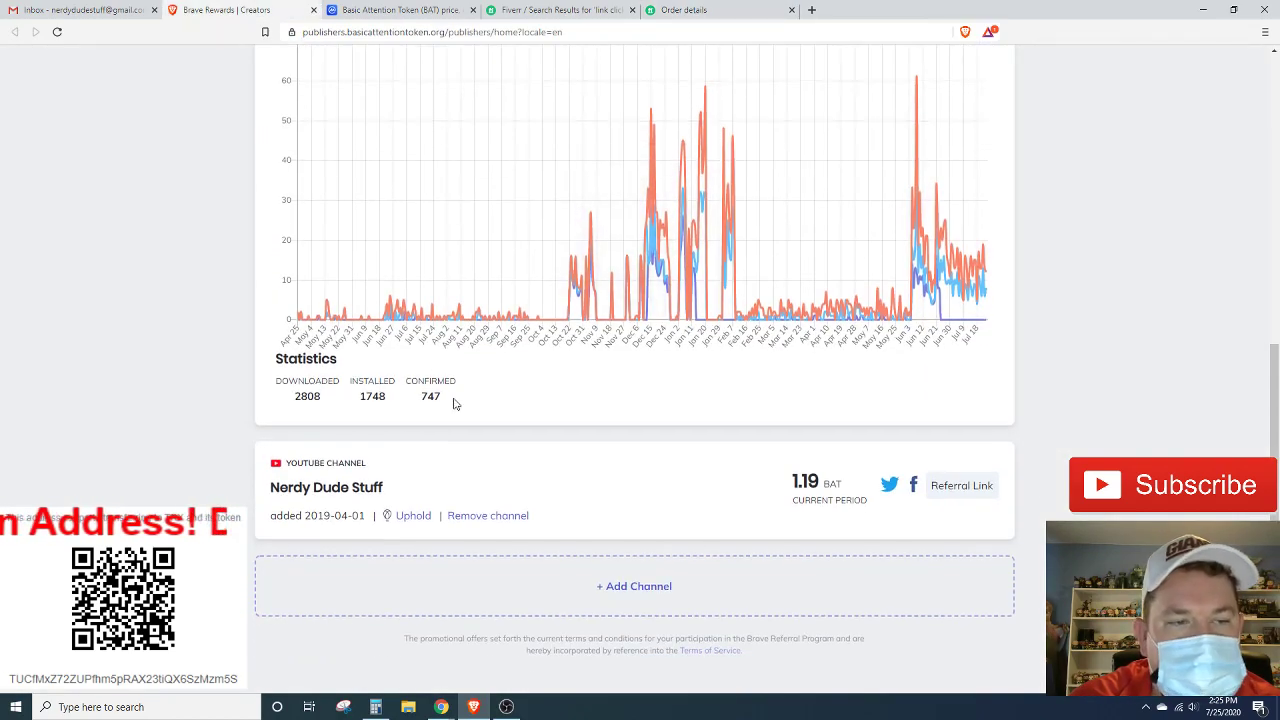
scroll(400, 500, "up", 1)
scroll(509, 520, "up", 1)
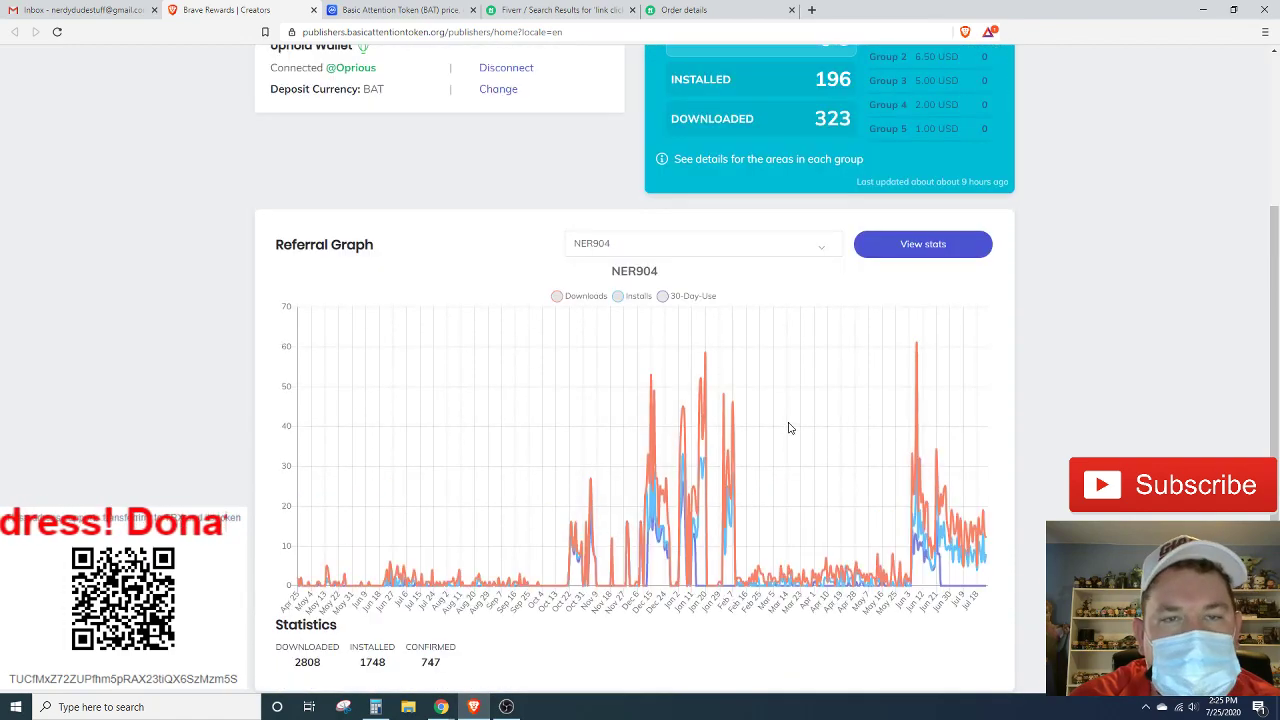
scroll(789, 428, "up", 2)
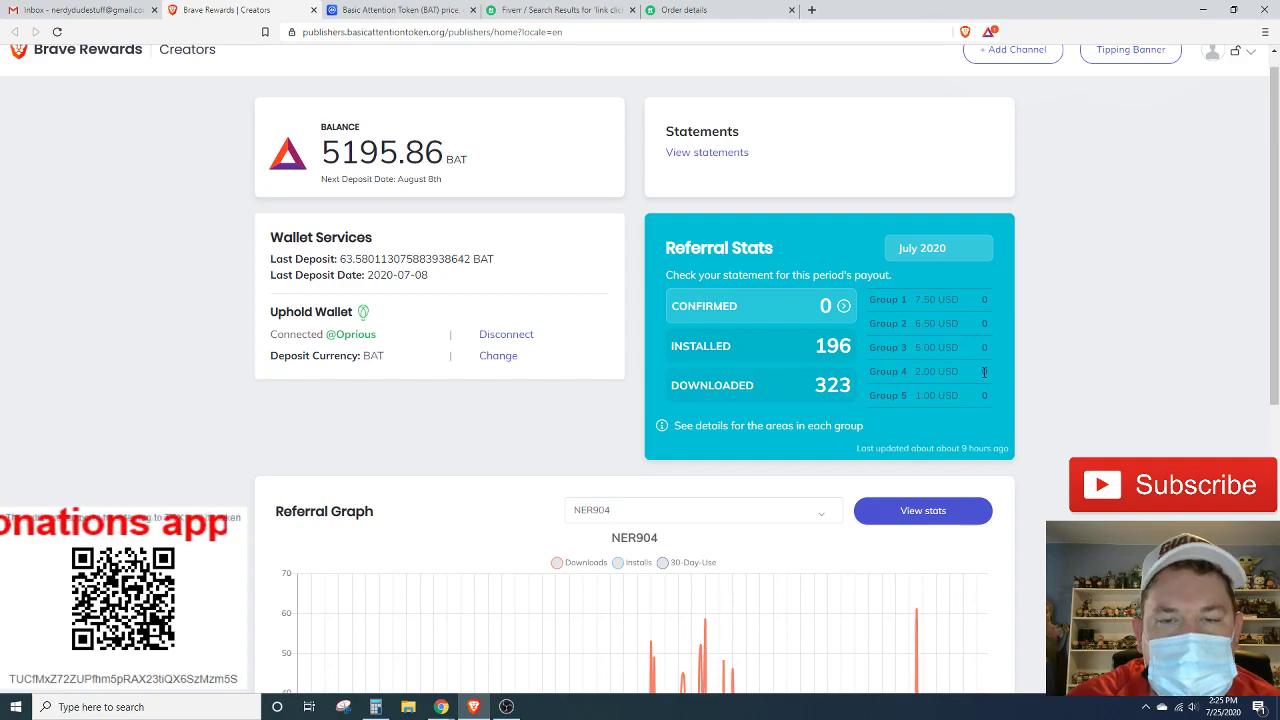
scroll(1050, 400, "up", 1)
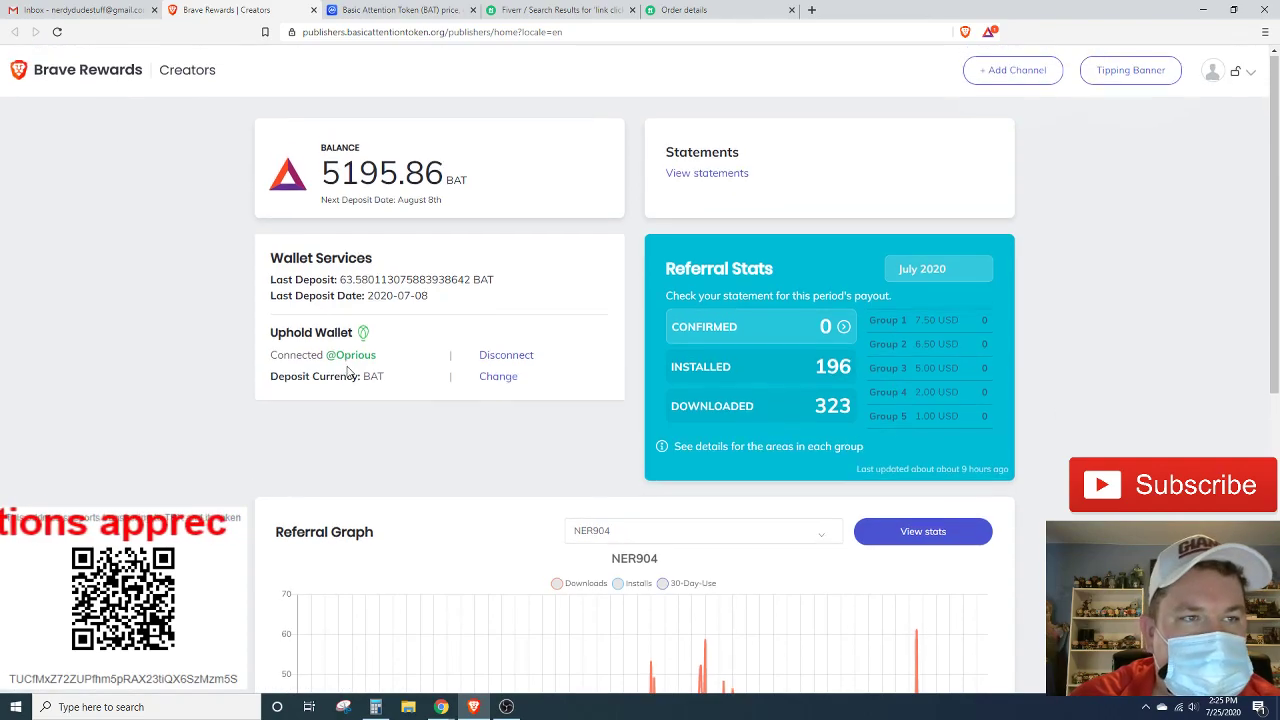
left_click(567, 9)
scroll(312, 92, "up", 1)
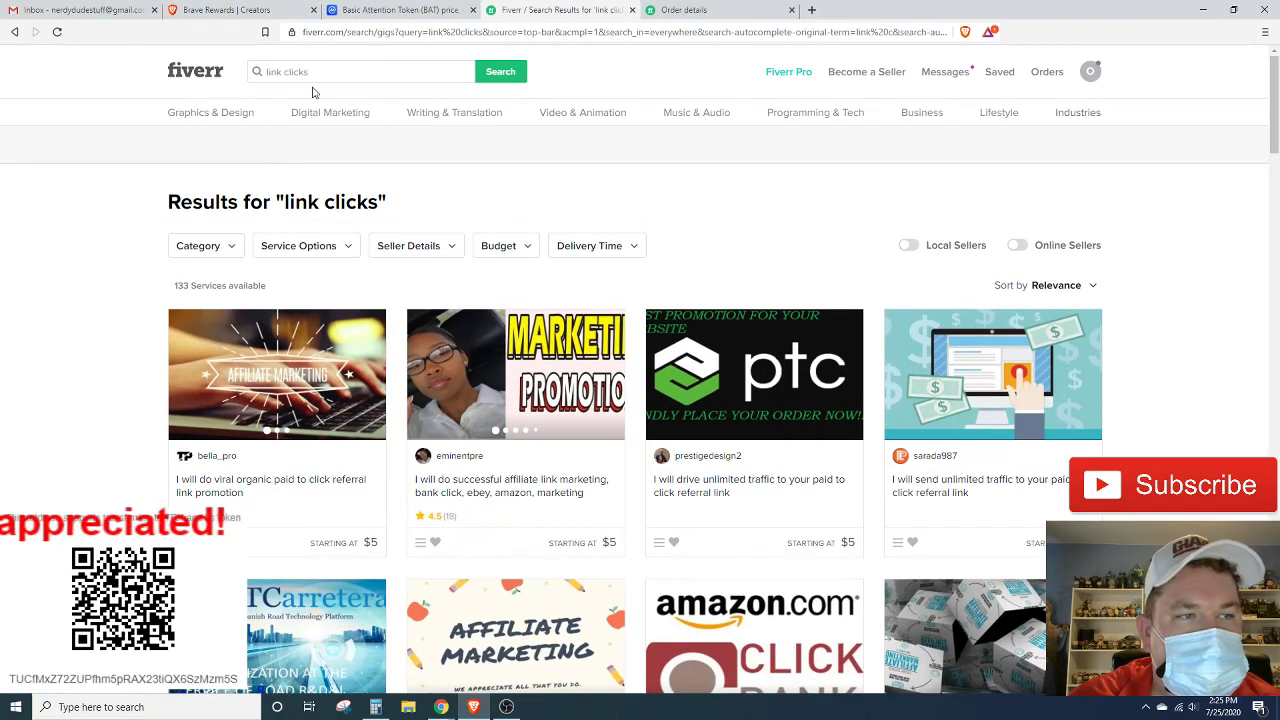
scroll(400, 300, "down", 1)
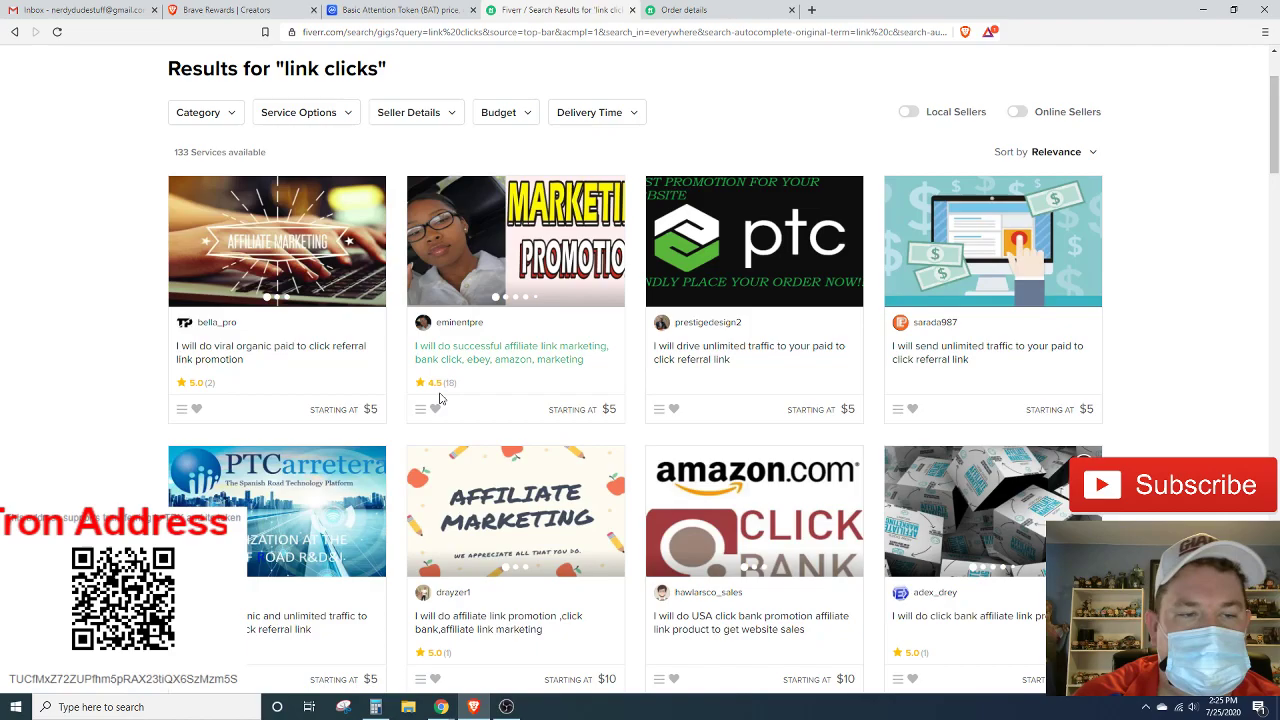
scroll(447, 385, "down", 2)
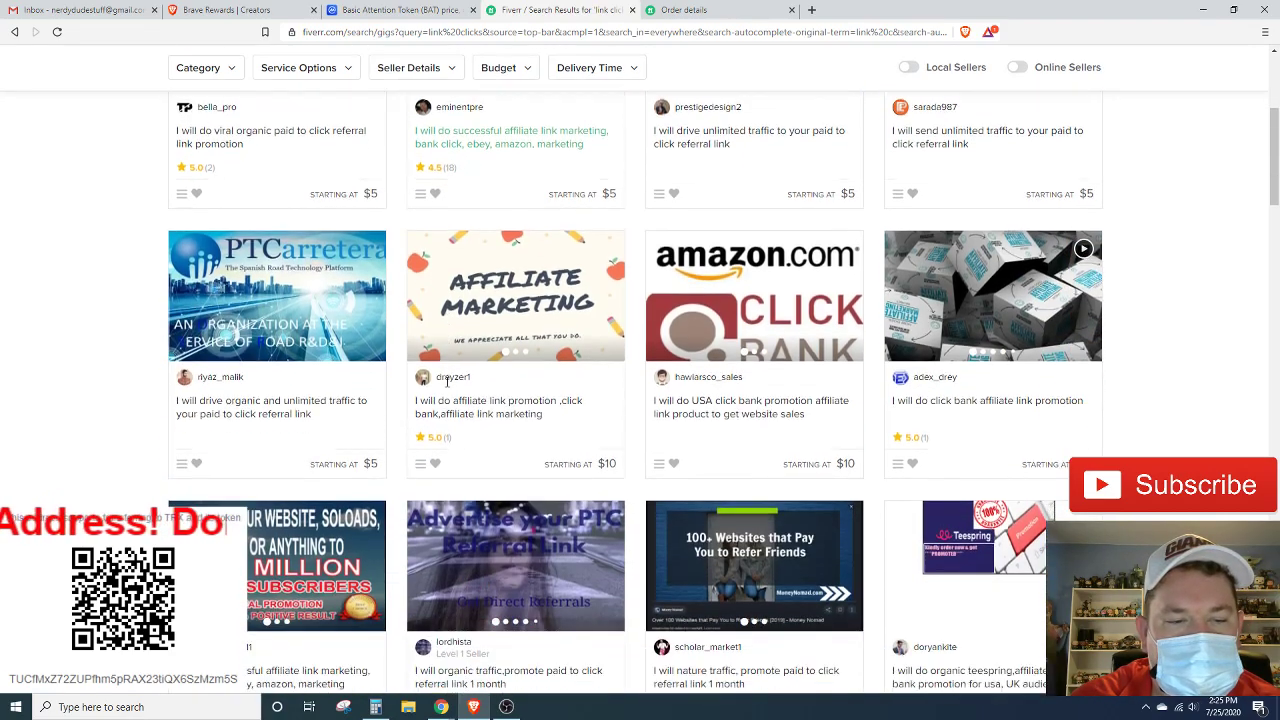
scroll(449, 400, "down", 1)
scroll(229, 364, "down", 1)
scroll(229, 364, "down", 1)
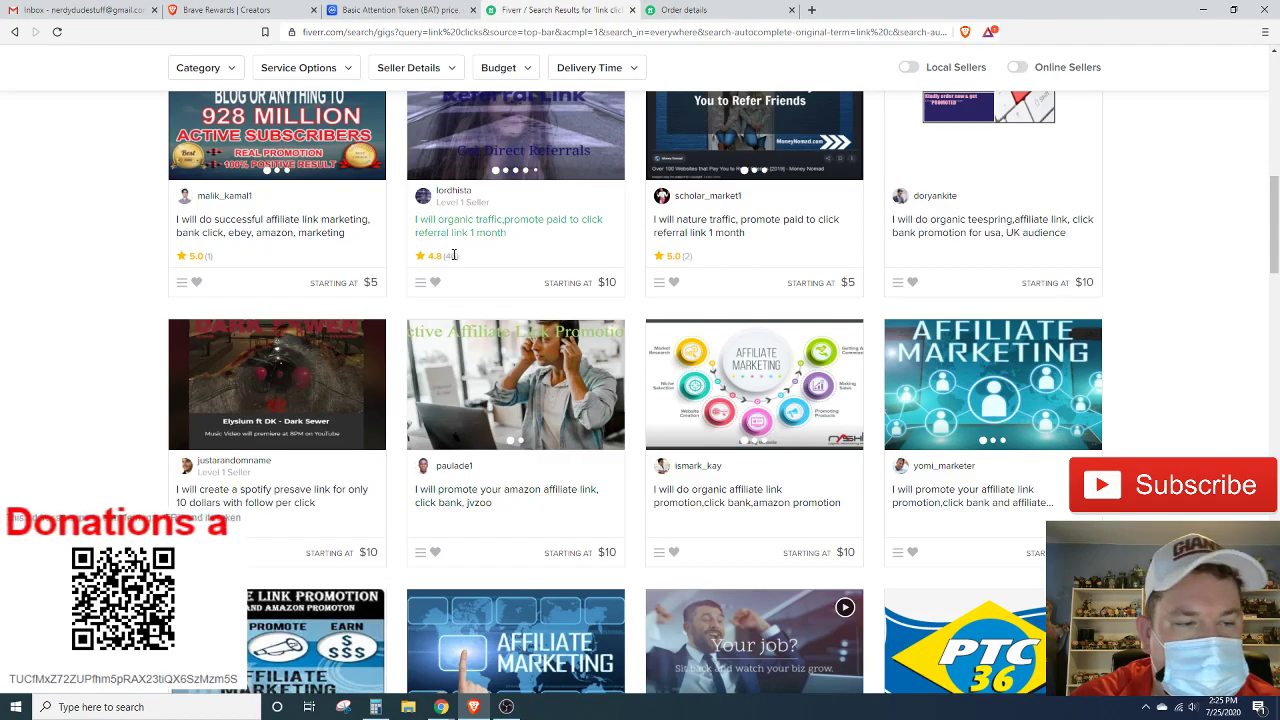
scroll(520, 300, "down", 1)
scroll(814, 400, "down", 2)
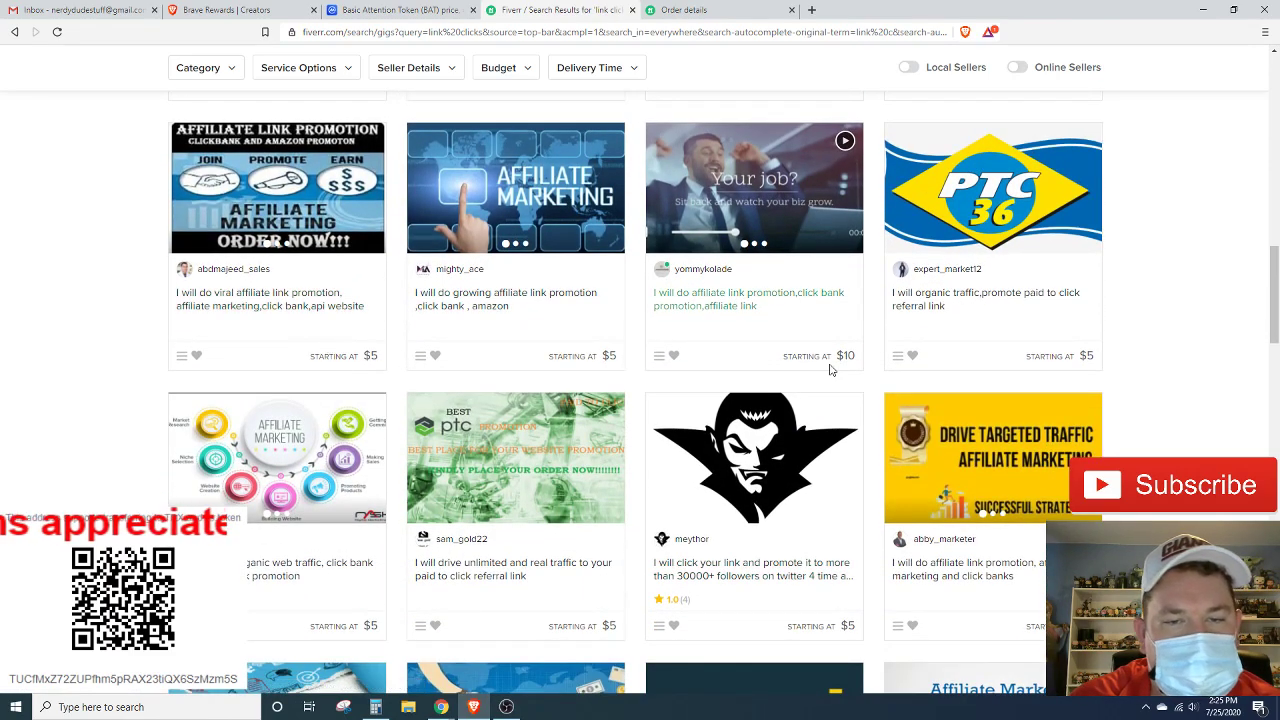
scroll(760, 350, "down", 1)
scroll(480, 385, "down", 1)
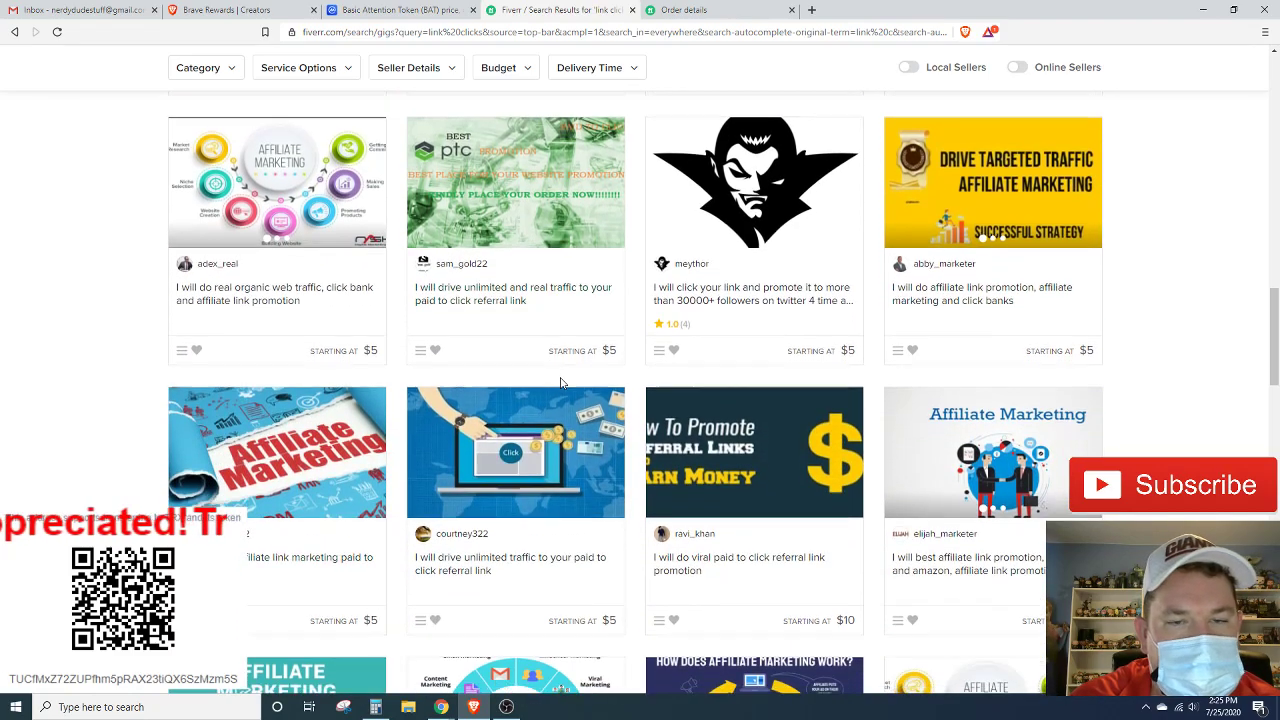
scroll(500, 420, "down", 1)
scroll(1000, 350, "down", 1)
scroll(640, 455, "down", 1)
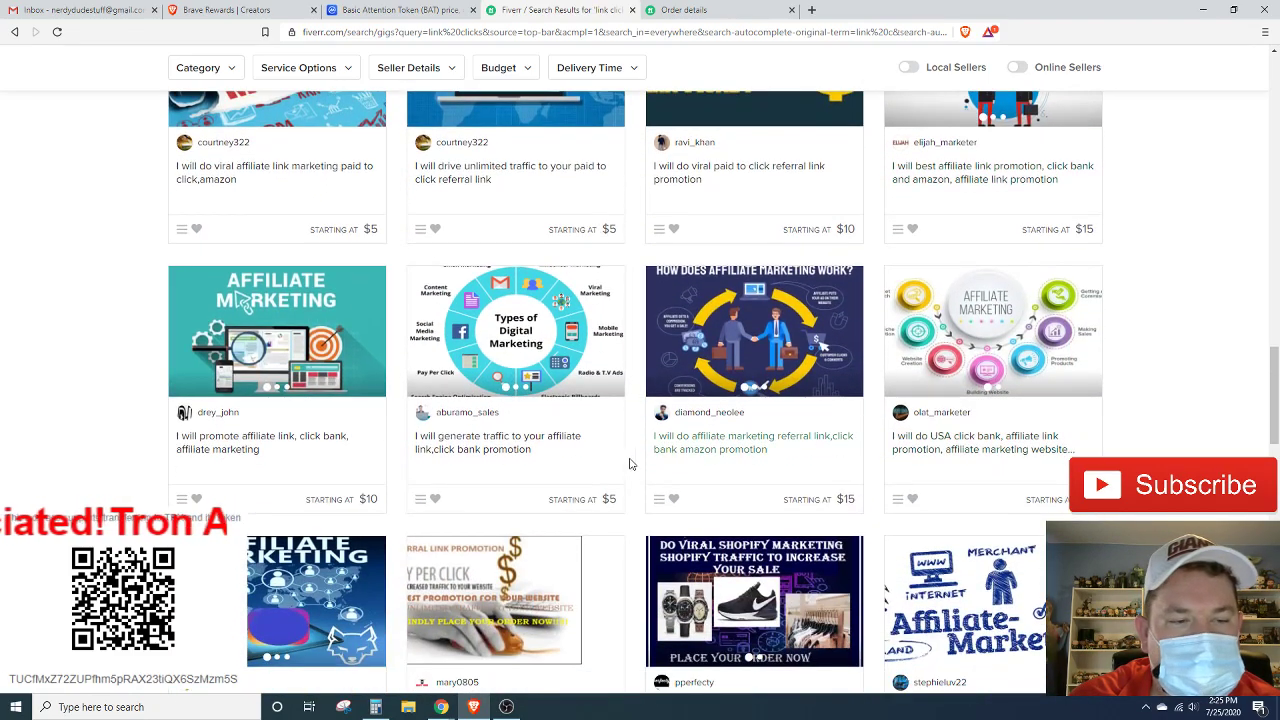
scroll(669, 437, "up", 1)
scroll(690, 425, "up", 2)
scroll(697, 422, "up", 4)
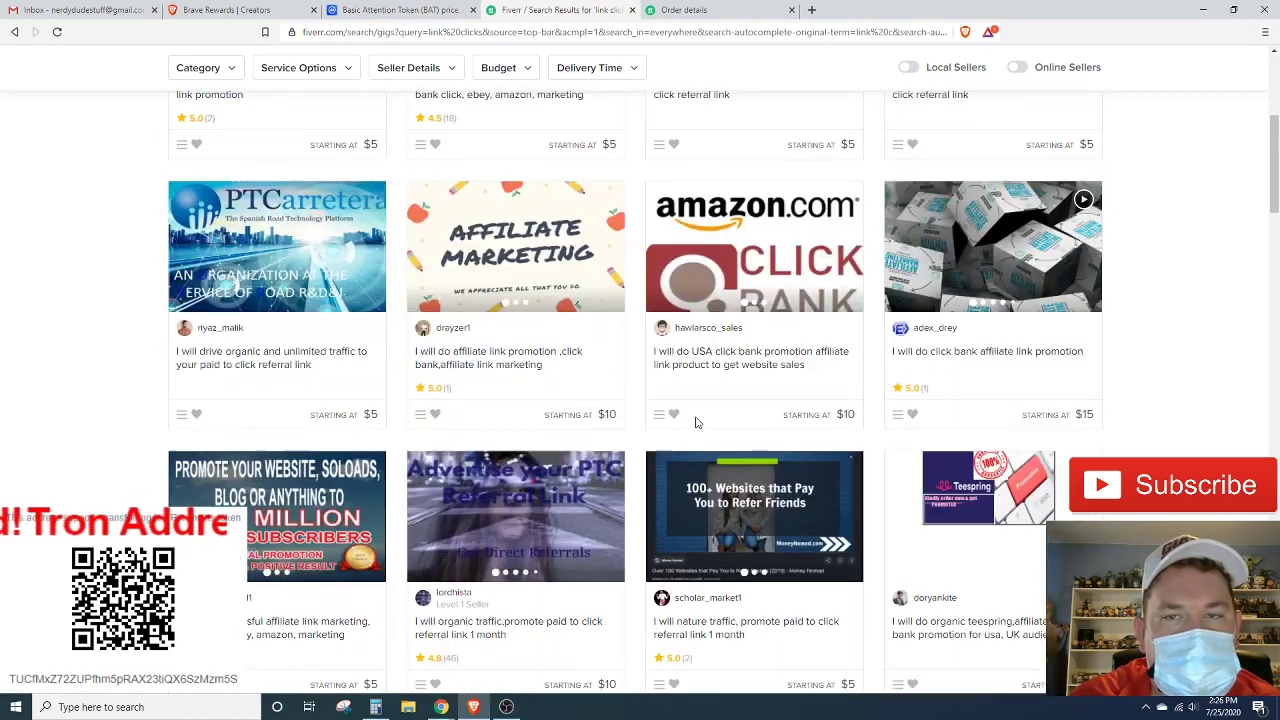
scroll(750, 300, "up", 2)
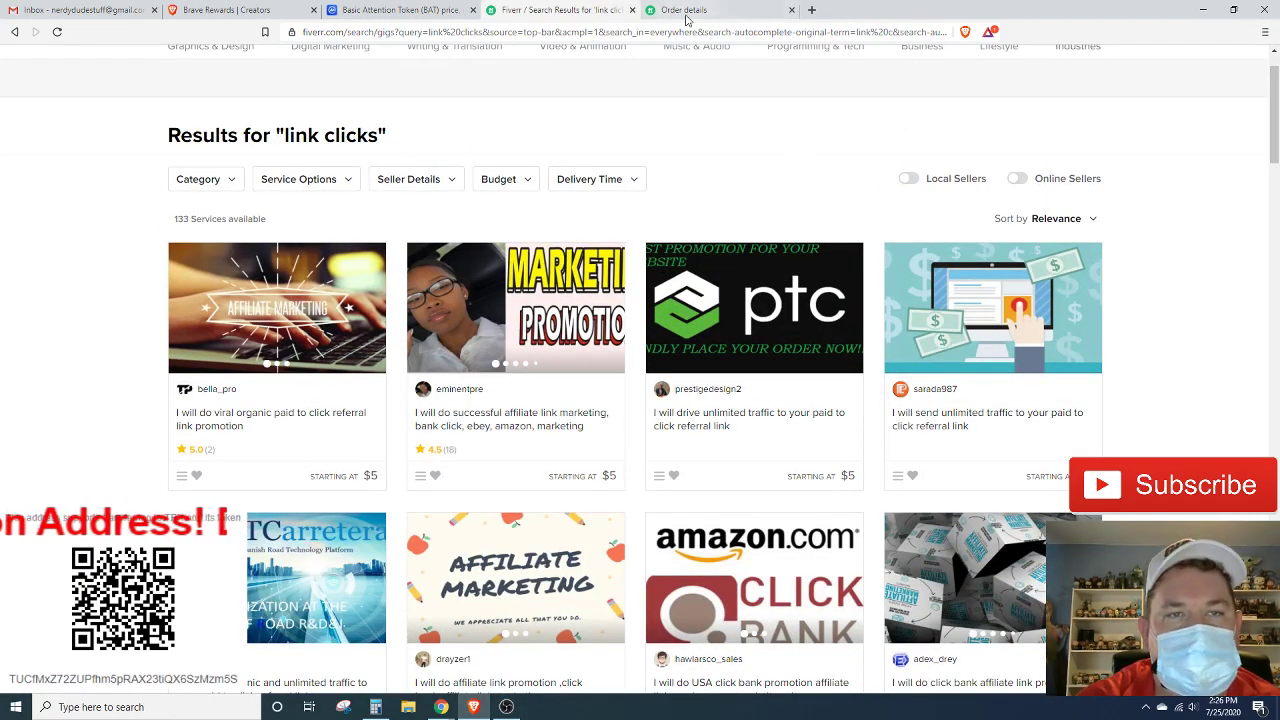
left_click(226, 10)
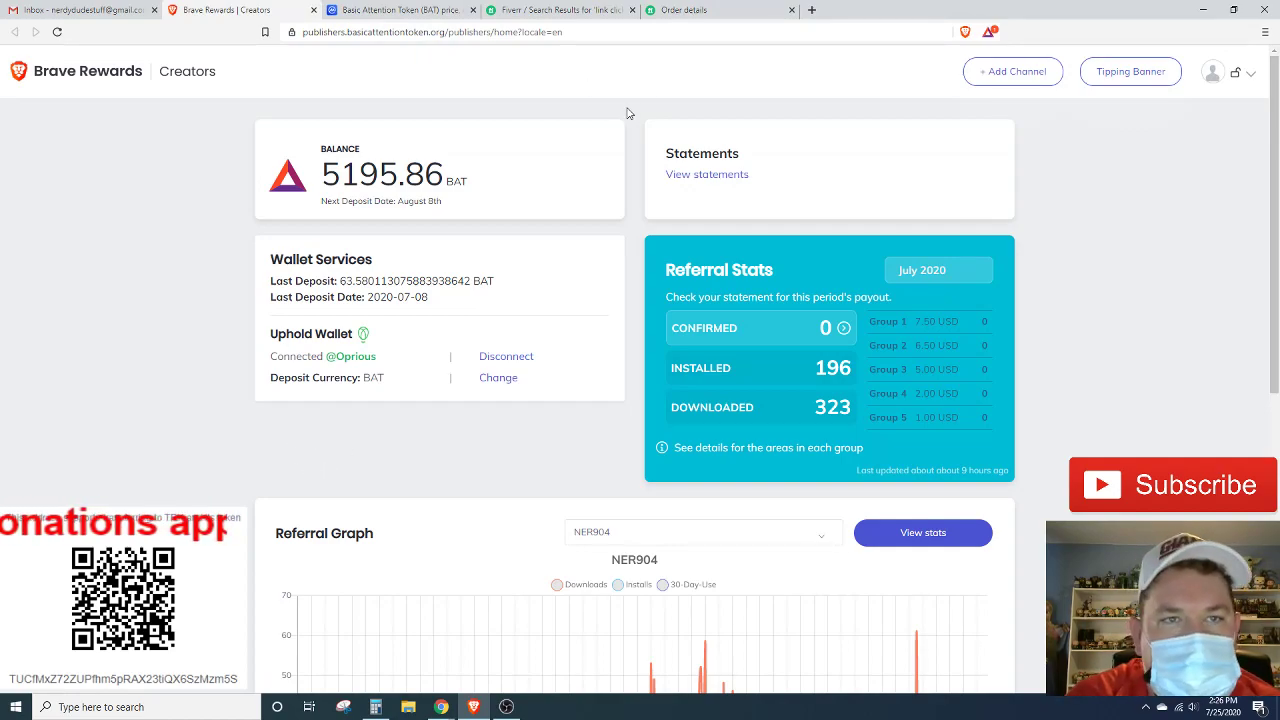
left_click(570, 10)
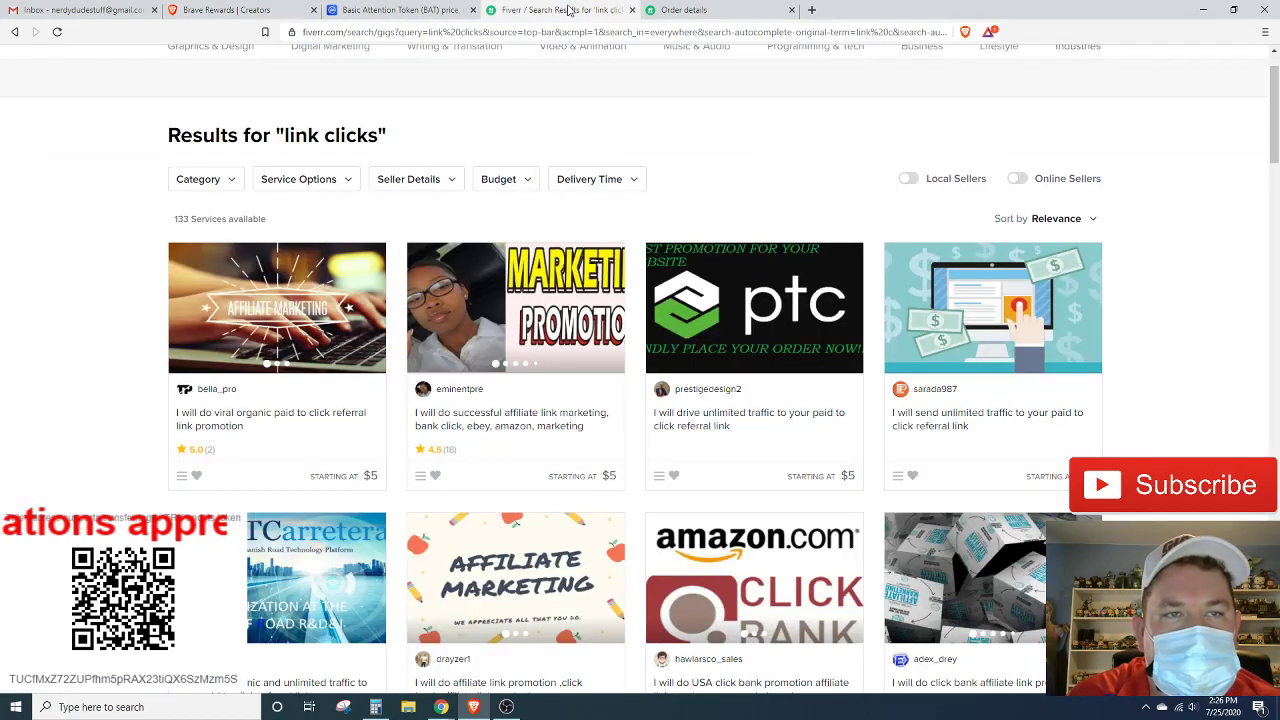
left_click(241, 9)
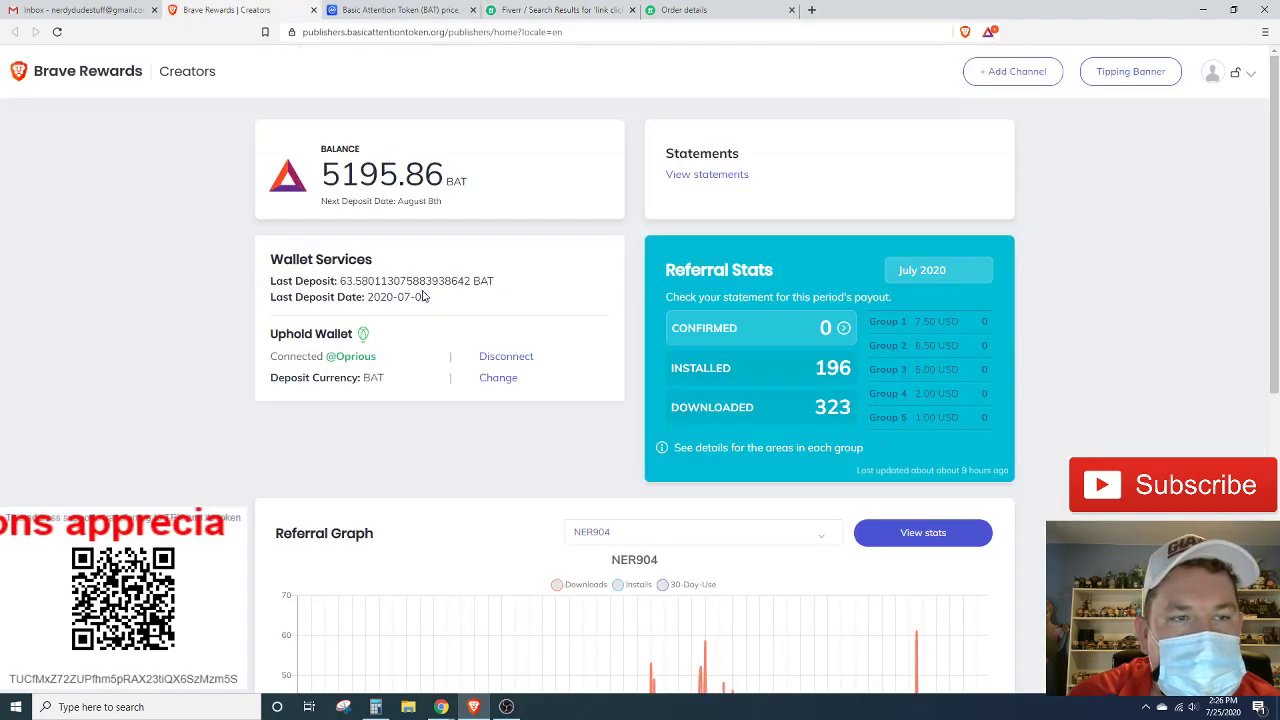
left_click(375, 706)
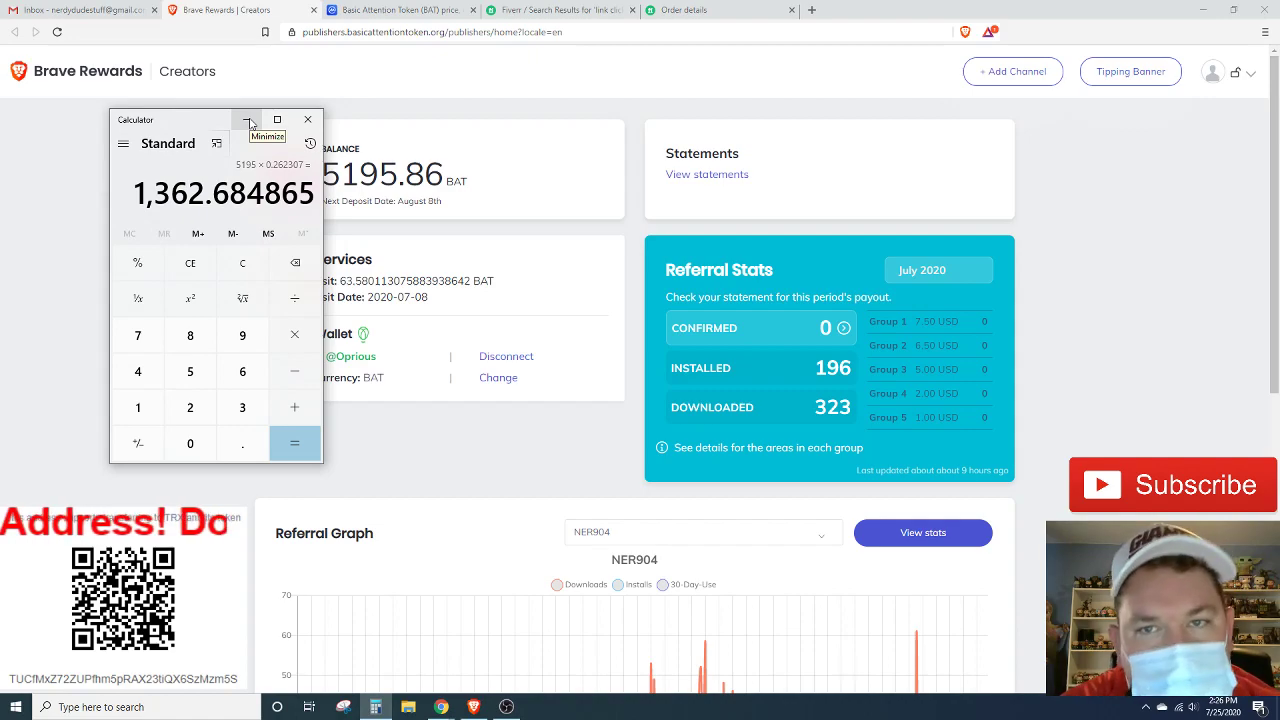
left_click(249, 121)
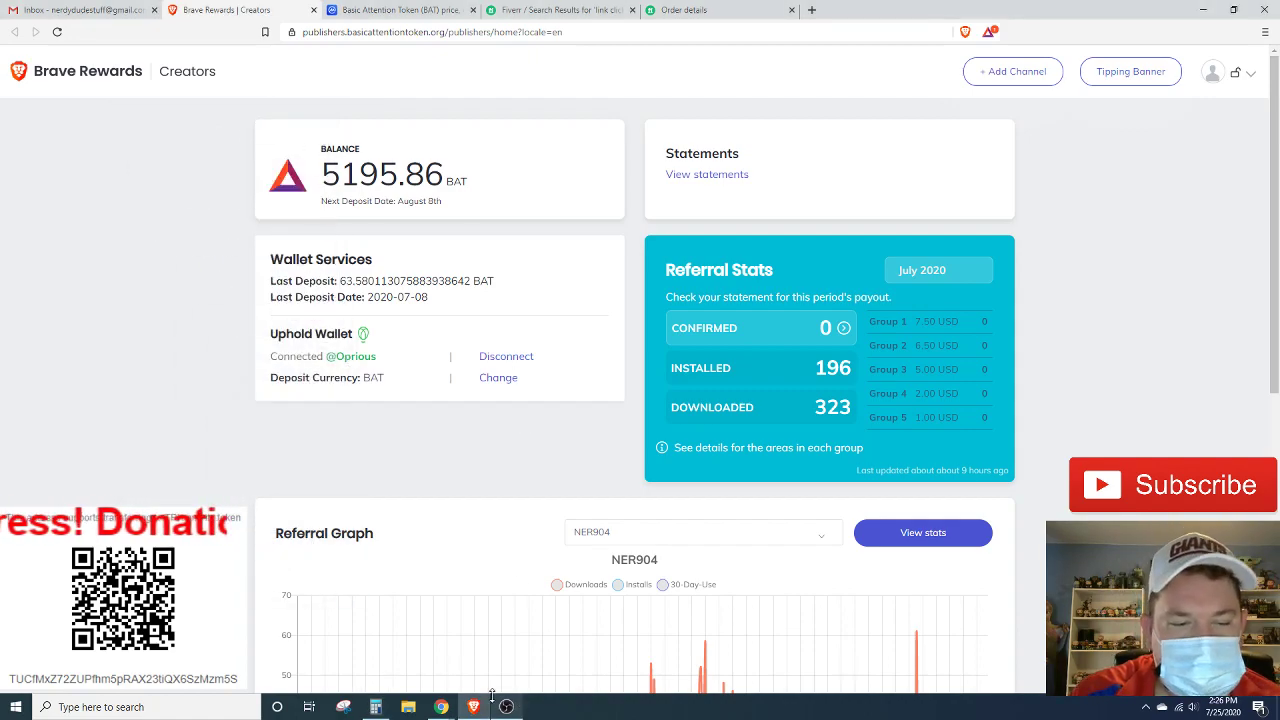